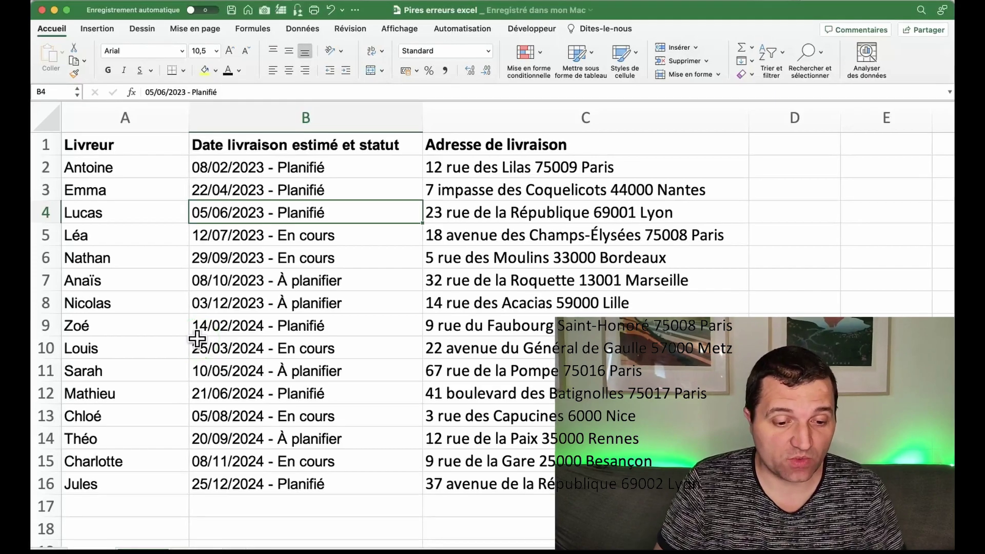
Step: Review the delivery table's Livreur names and the combined date-and-status column B
left_click(149, 152)
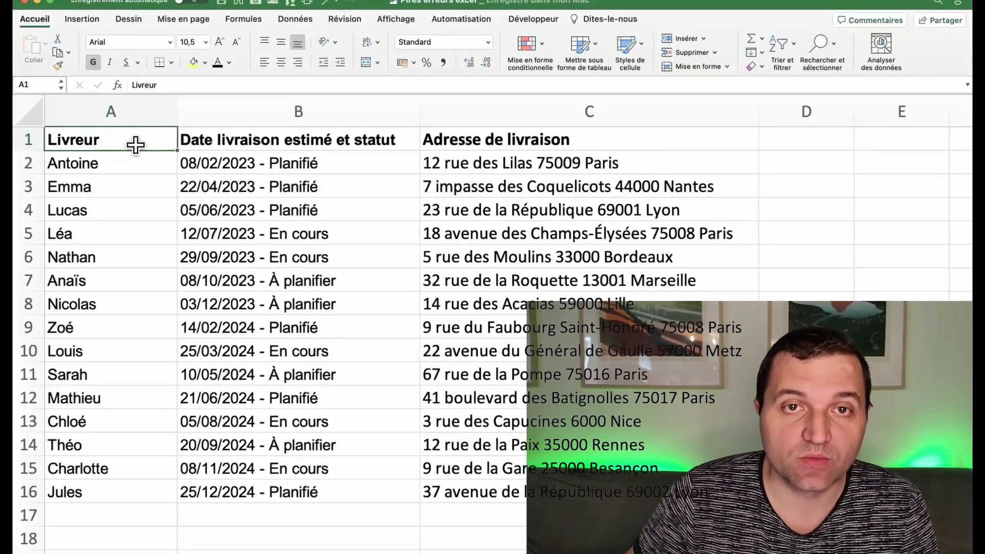
left_click(138, 150)
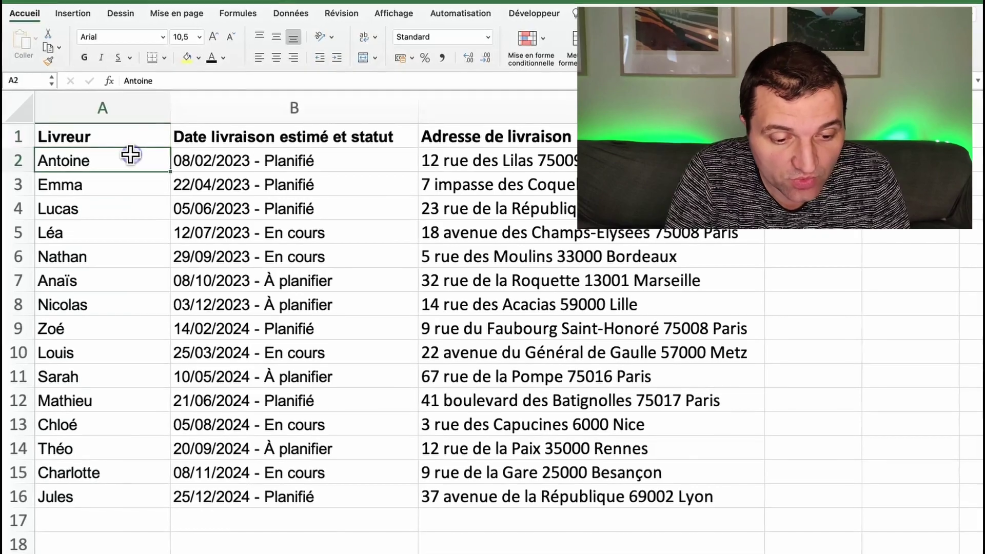
left_click(310, 131)
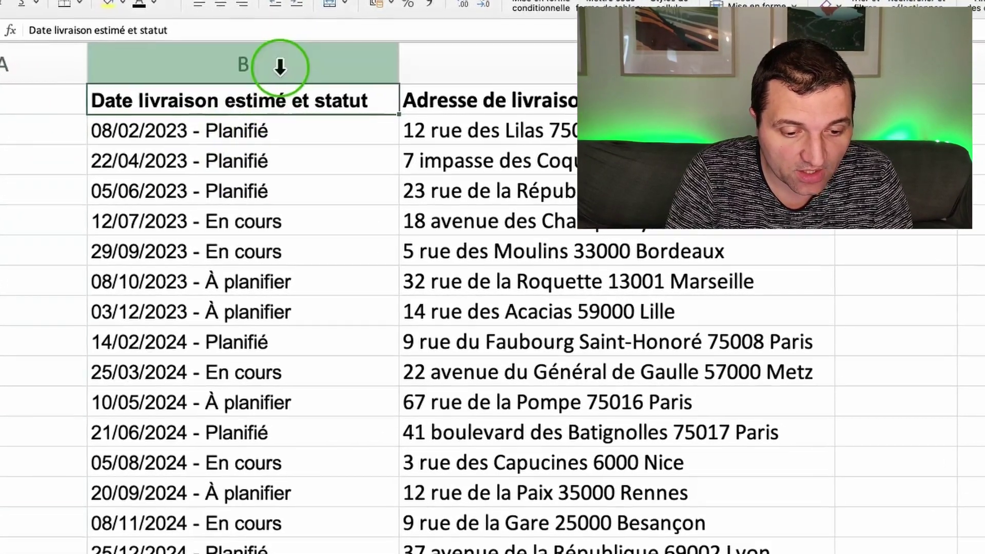
left_click(280, 67)
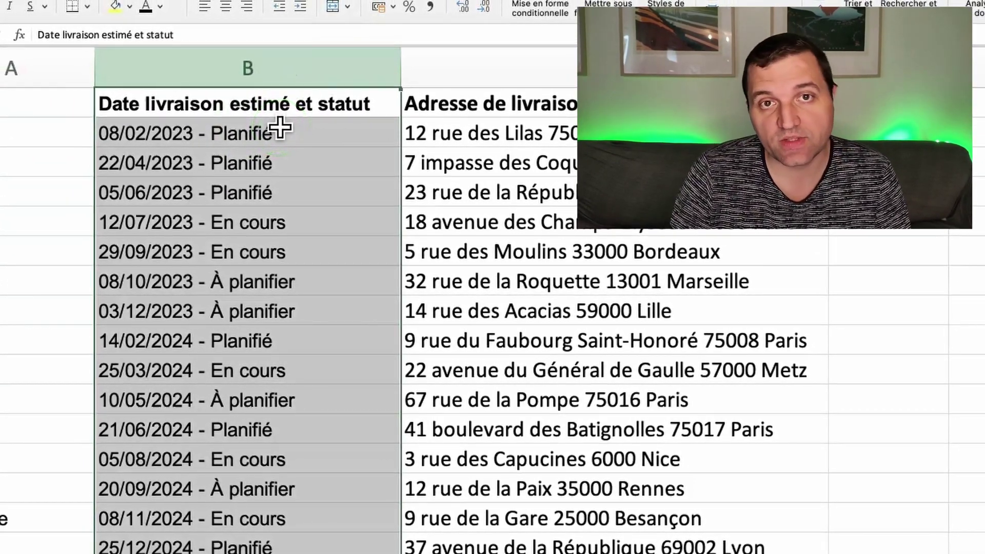
left_click(465, 86)
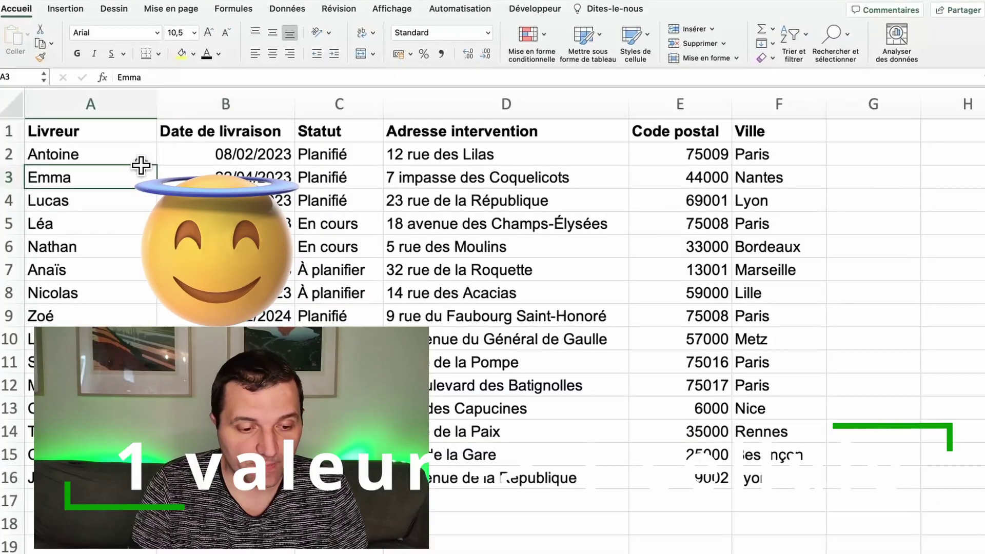
Step: Go through the Livreur, Date de livraison, Statut, Adresse intervention, Code postal and Ville columns
left_click_drag(143, 108, 208, 103)
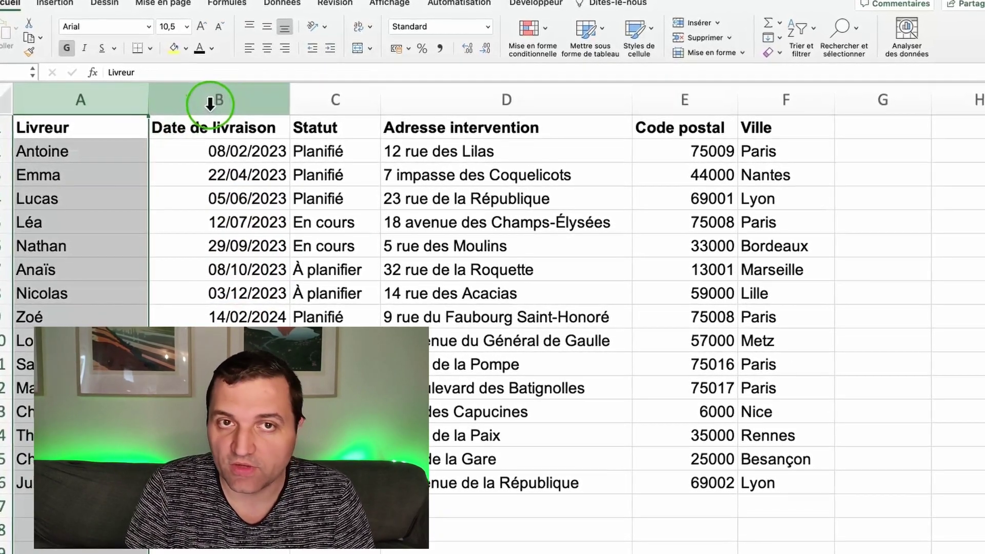
left_click(207, 102)
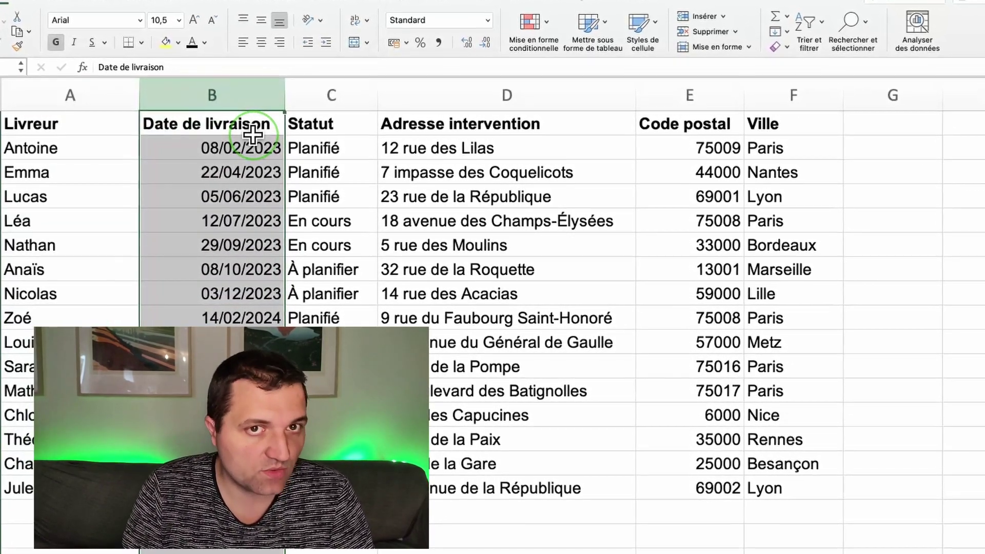
left_click(360, 95)
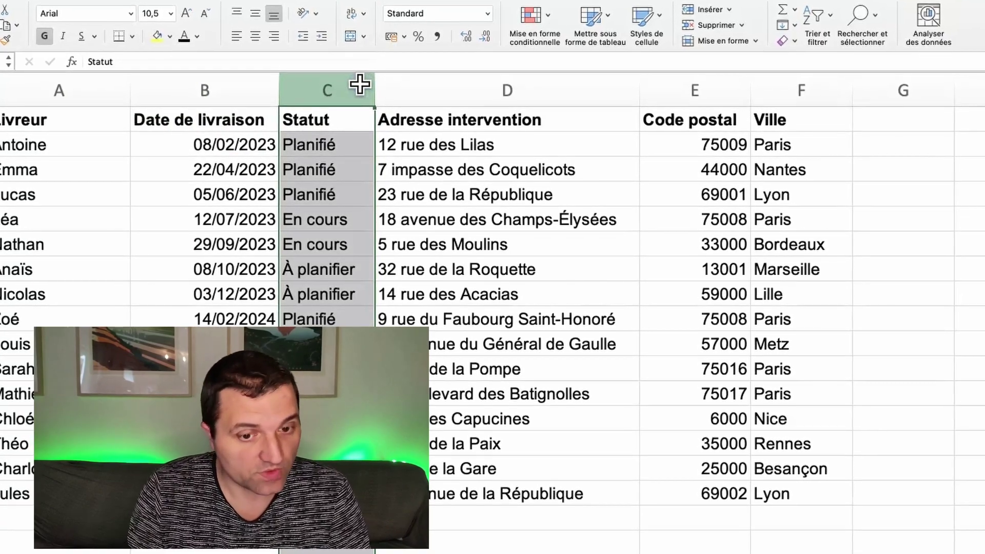
left_click(460, 83)
left_click(546, 109)
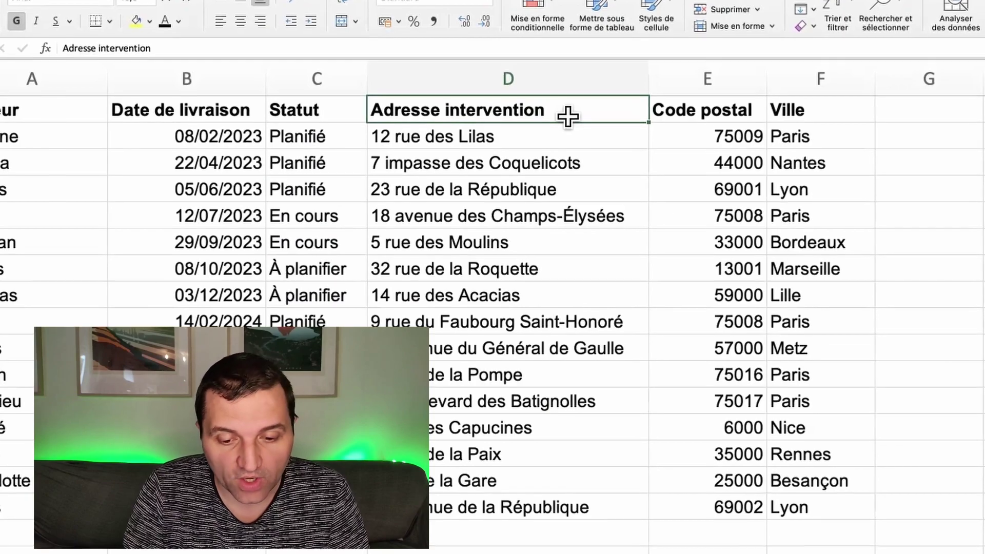
left_click(689, 152)
left_click(813, 138)
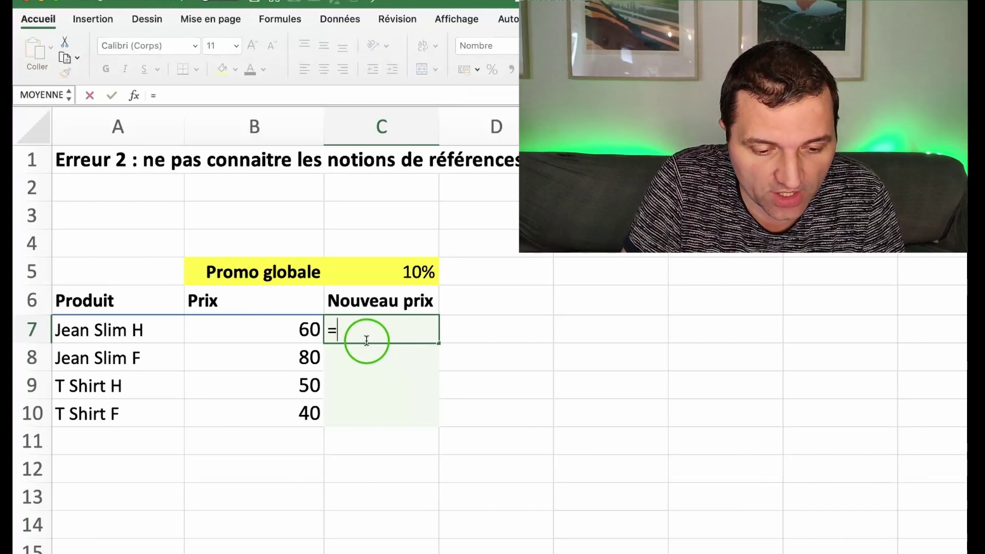
Step: Enter the discount formula =B7-B7*C5 in C7, giving 54
left_click(292, 329)
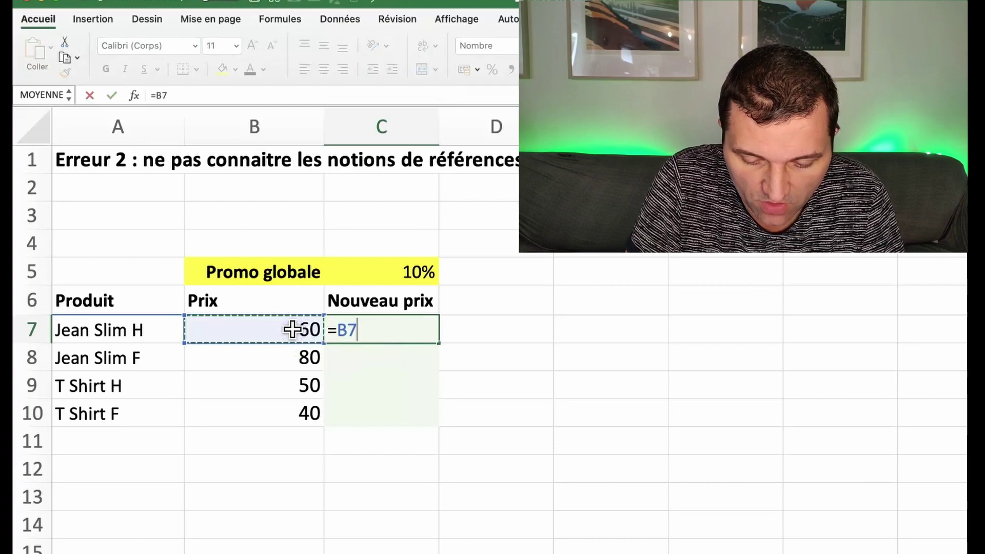
left_click(292, 329)
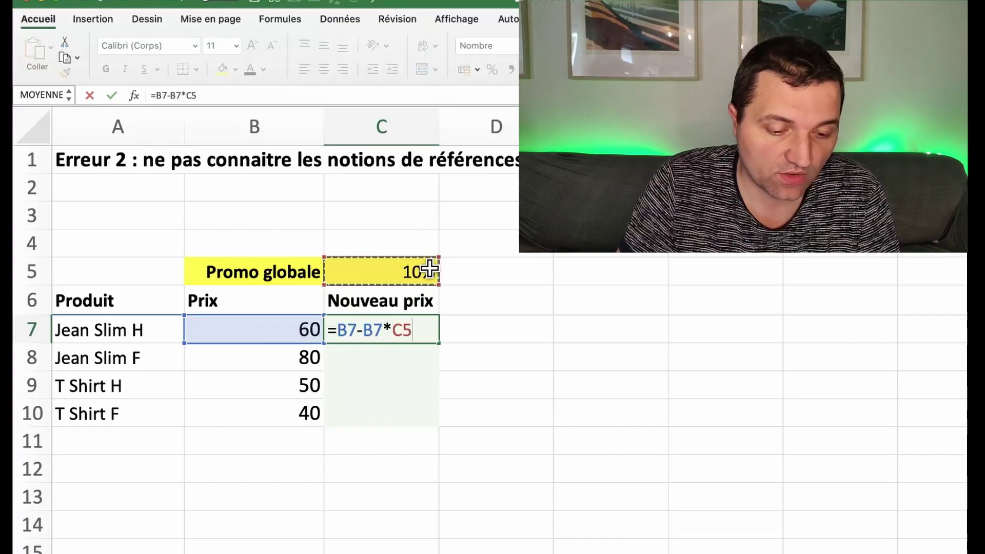
key("Return")
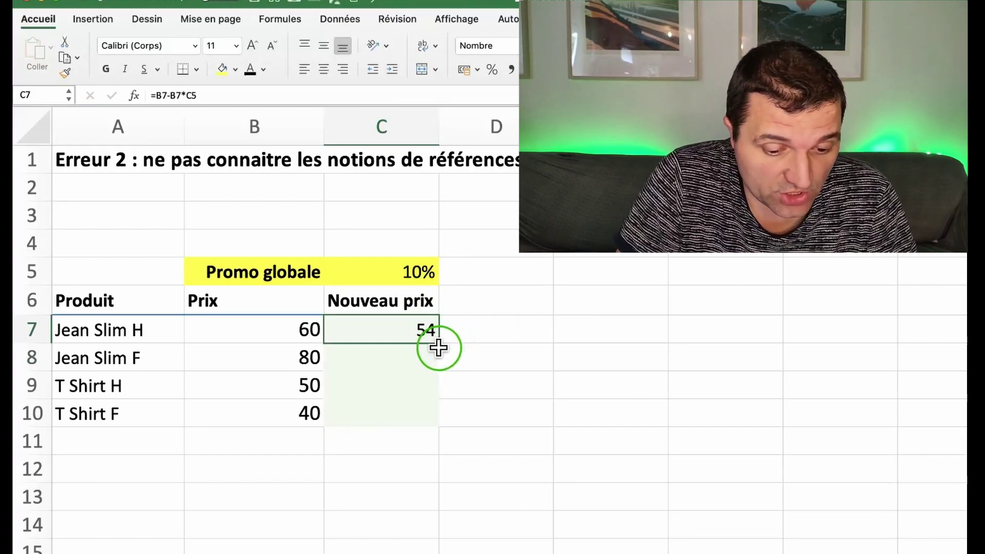
Step: Fill the C7 formula down to C10 and inspect C10's shifted references
left_click_drag(429, 427, 430, 426)
left_click(492, 425)
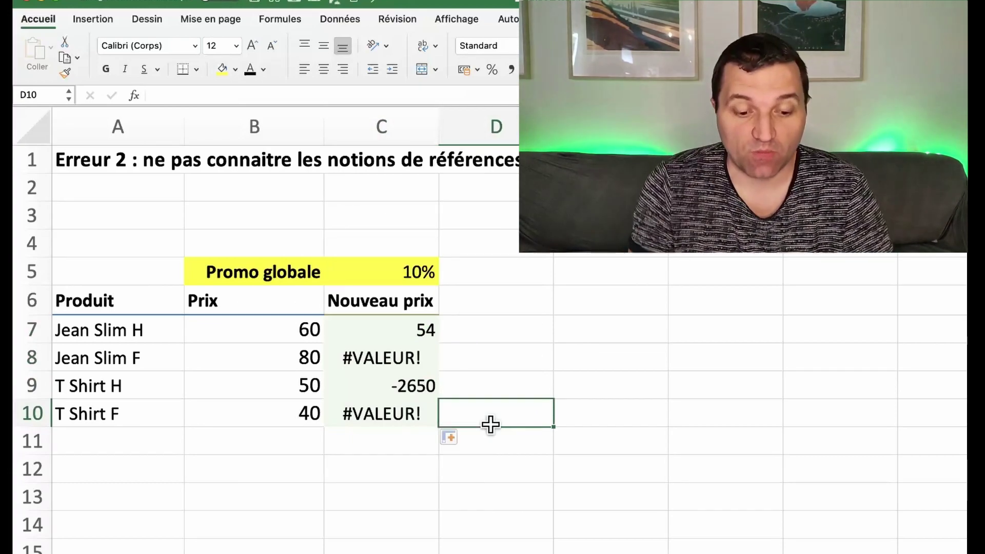
left_click(404, 419)
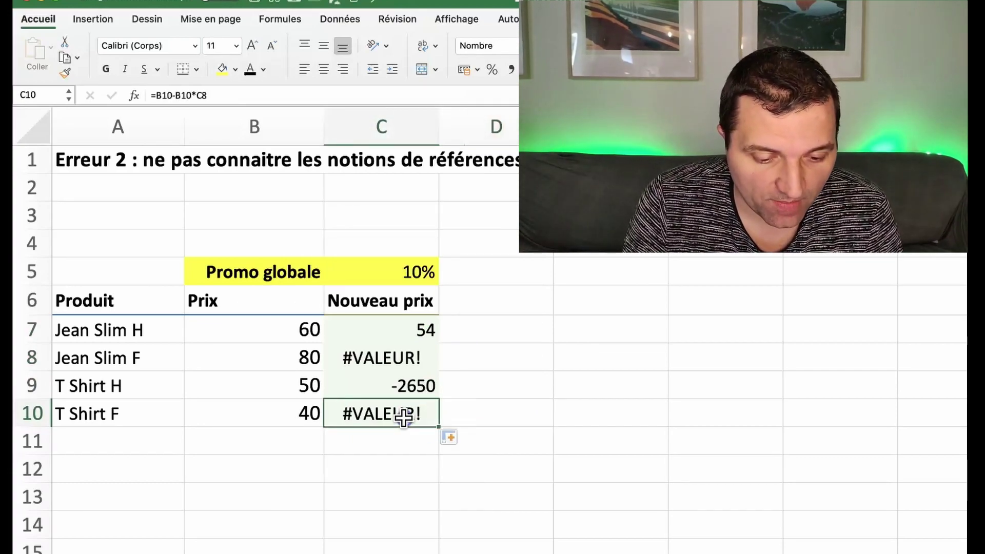
left_click(332, 90)
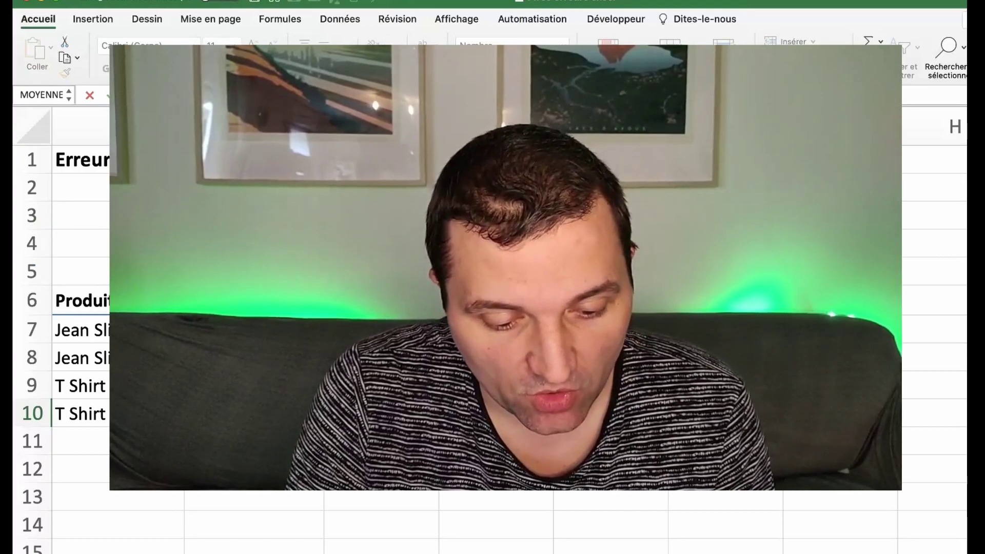
key("Escape")
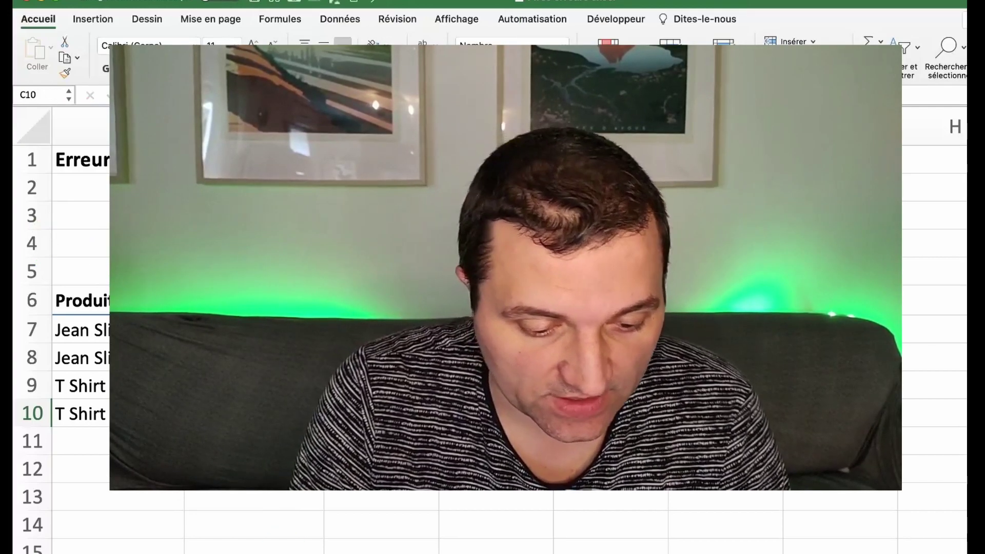
Step: Clear C8:C10, lock the promo reference in C7 as $C$5, and fill down to C10
left_click_drag(372, 476, 372, 416)
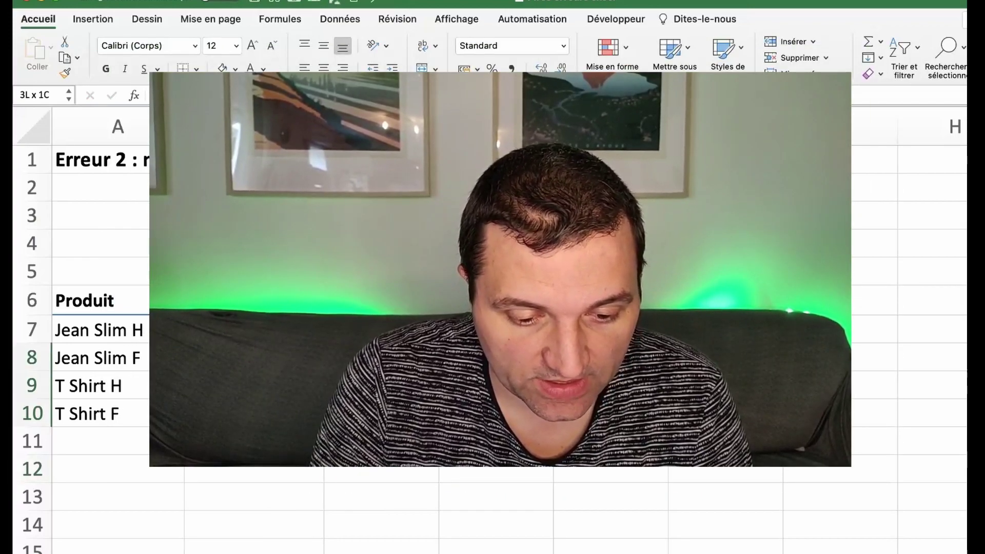
left_click(382, 330)
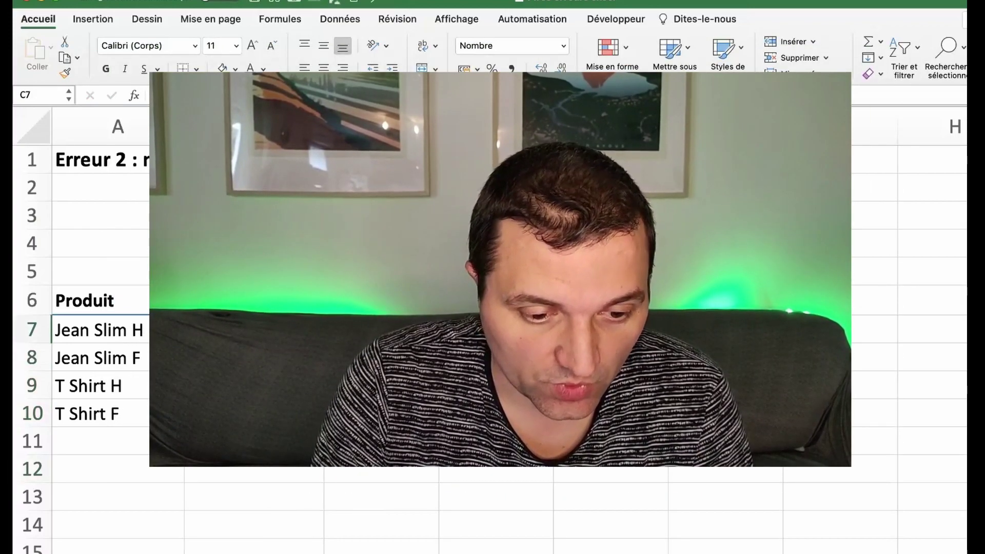
left_click(328, 94)
type("=B7-B7*C5")
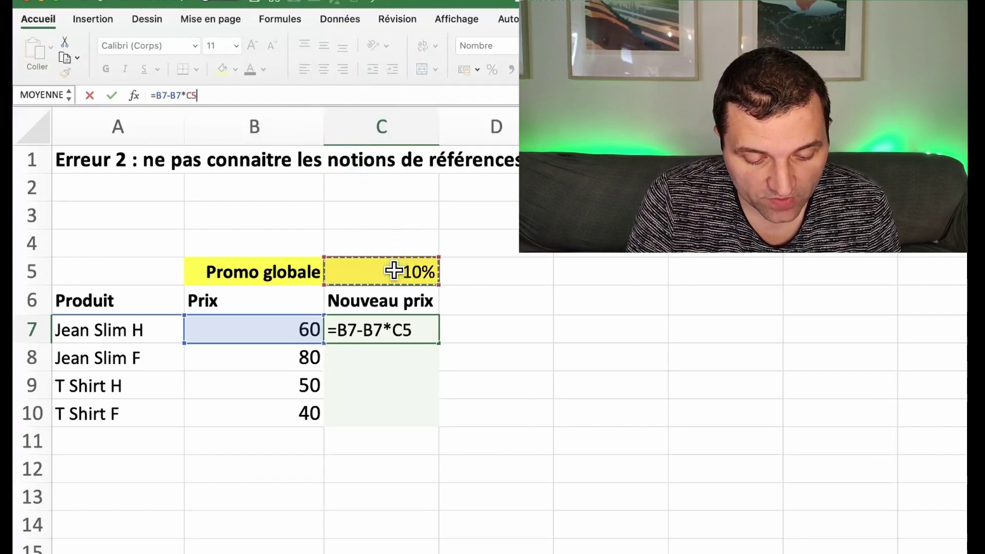
key("F4")
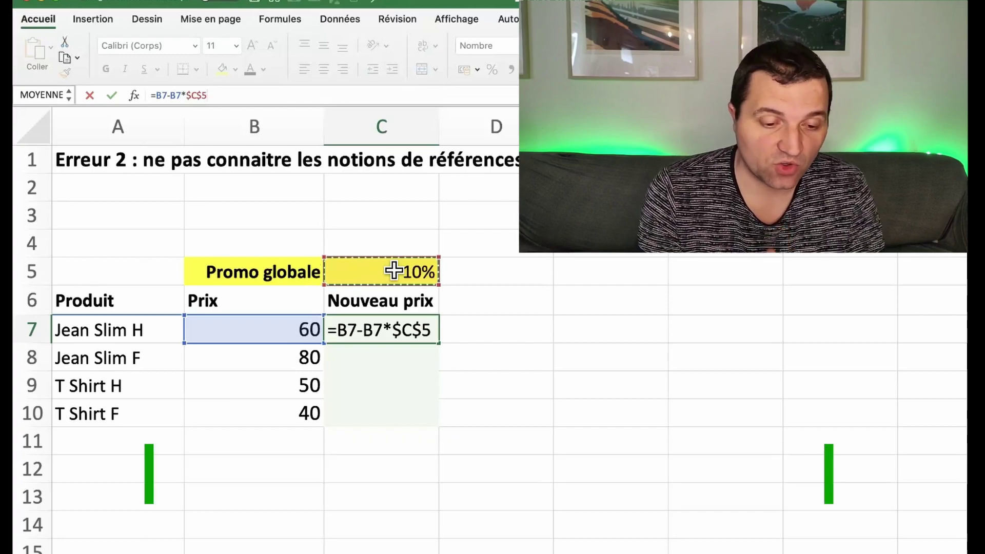
key("Return")
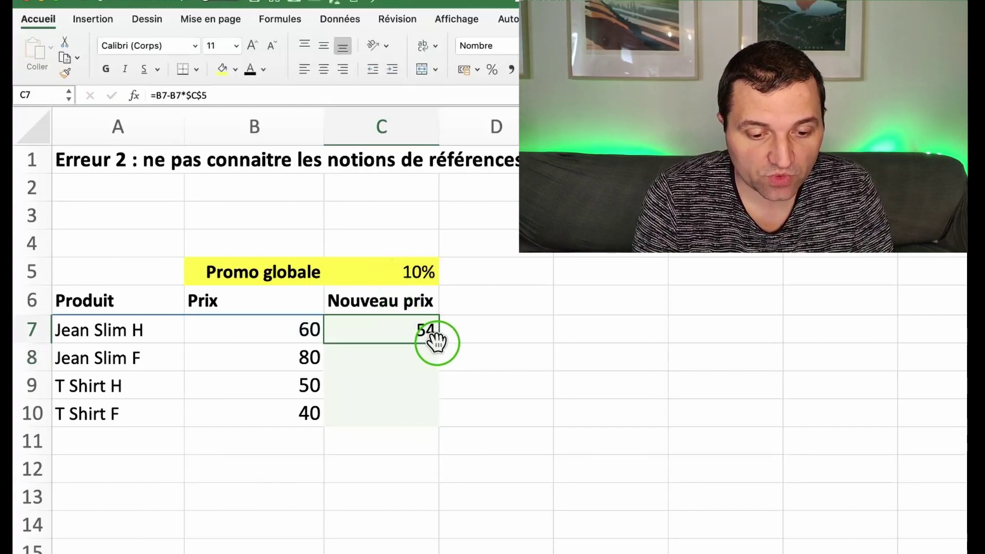
left_click_drag(428, 423, 426, 418)
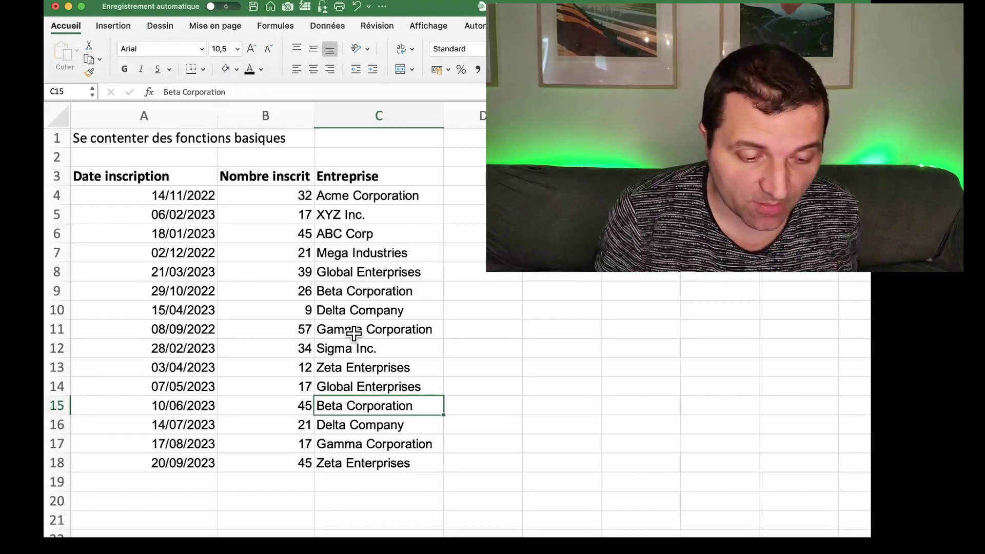
Step: Enter =SOMME(B4:B18) in B19 to total 437 registrants
left_click(184, 191)
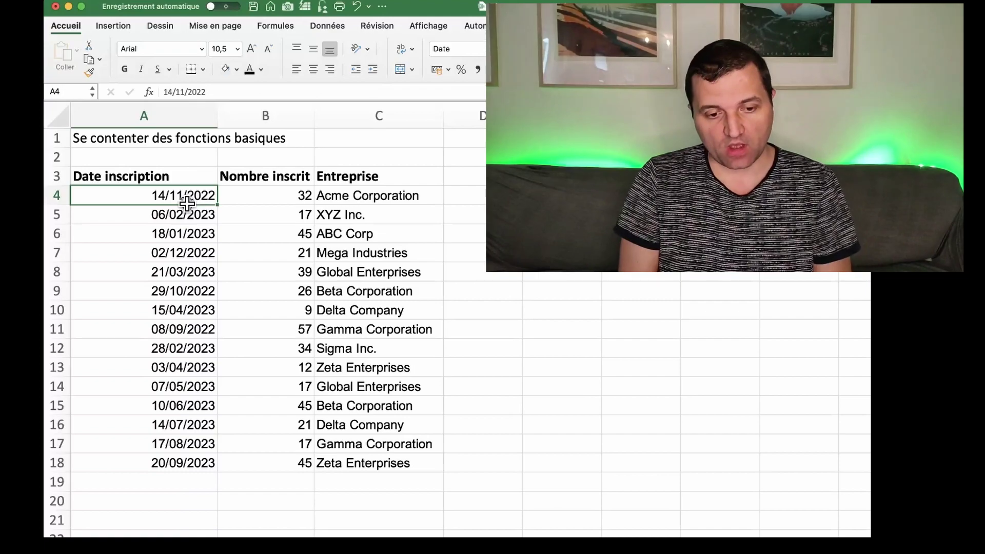
left_click(254, 483)
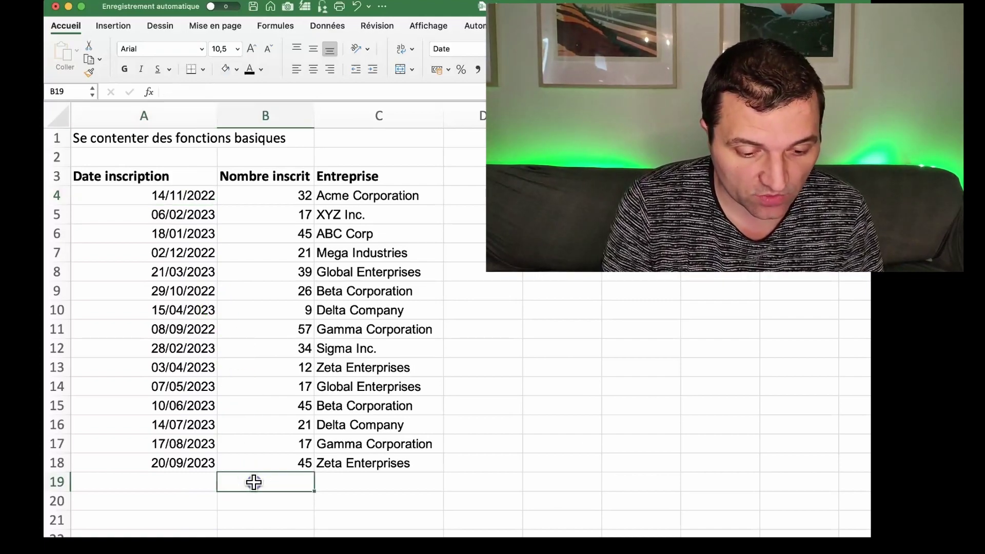
type("=SOMME(")
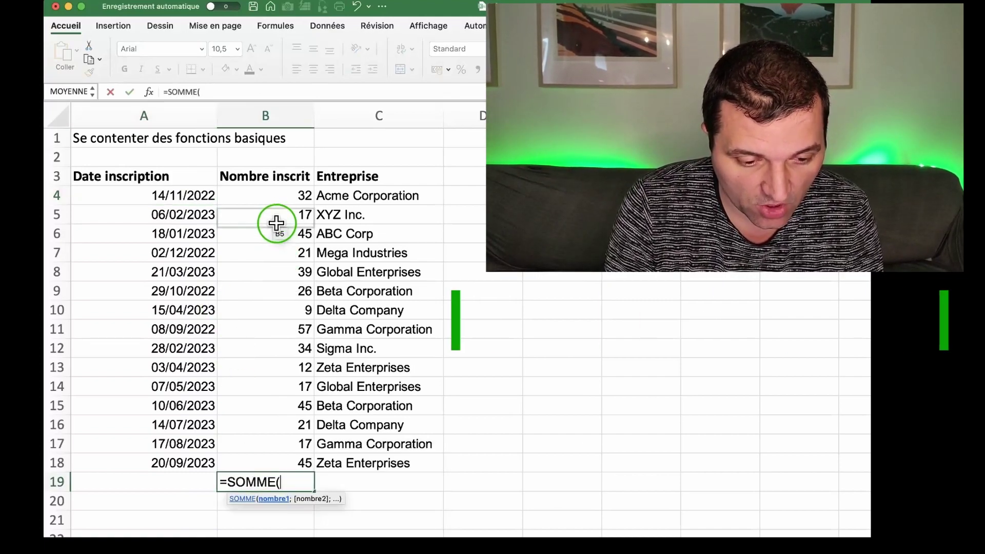
left_click(283, 204)
left_click_drag(282, 204, 277, 465)
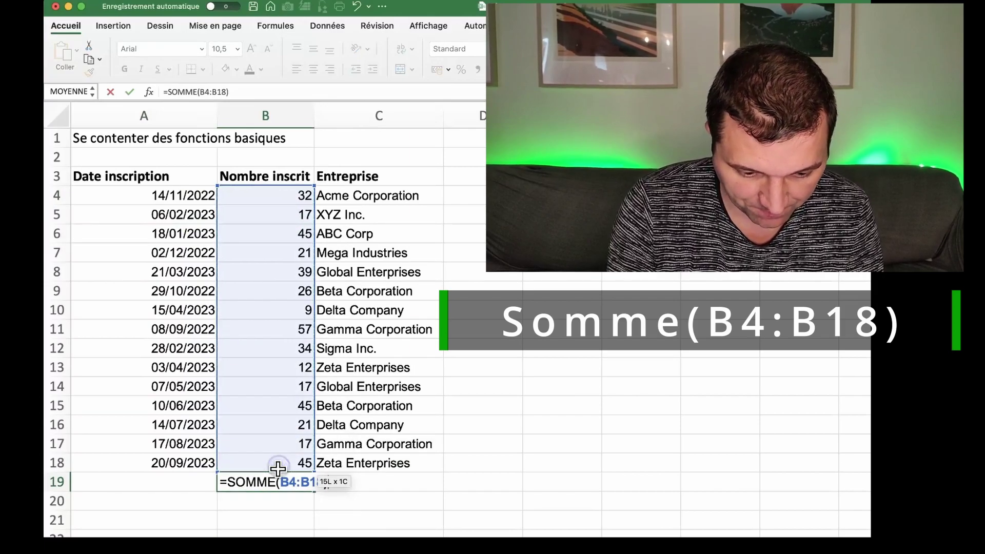
key("Return")
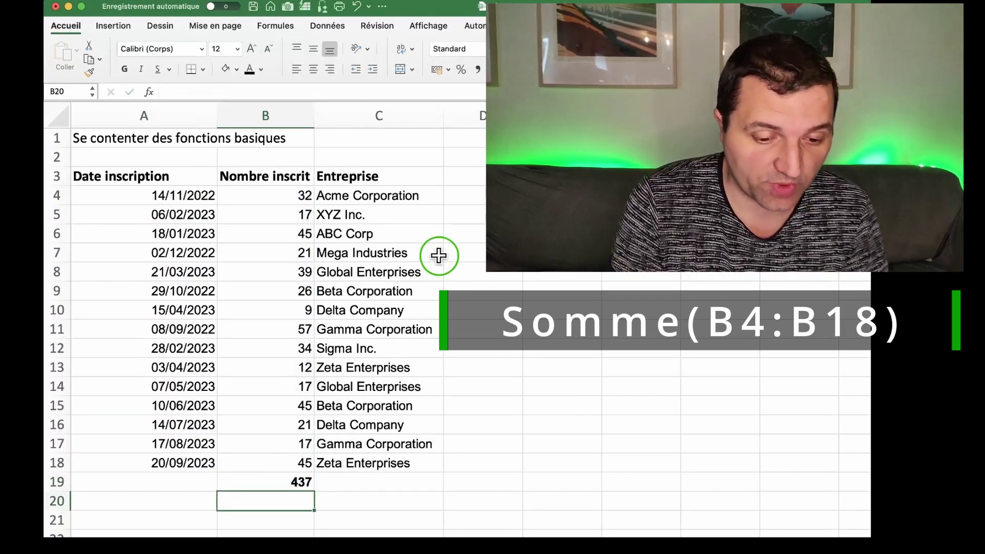
Step: Check company entries like Gamma Corporation and the sum formula behind 437
left_click(407, 226)
left_click(389, 337)
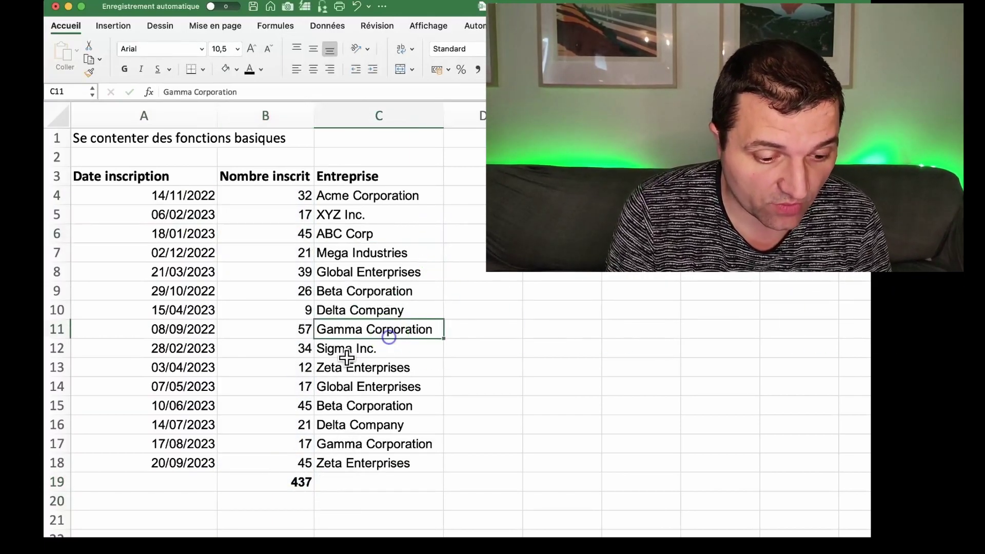
left_click(293, 481)
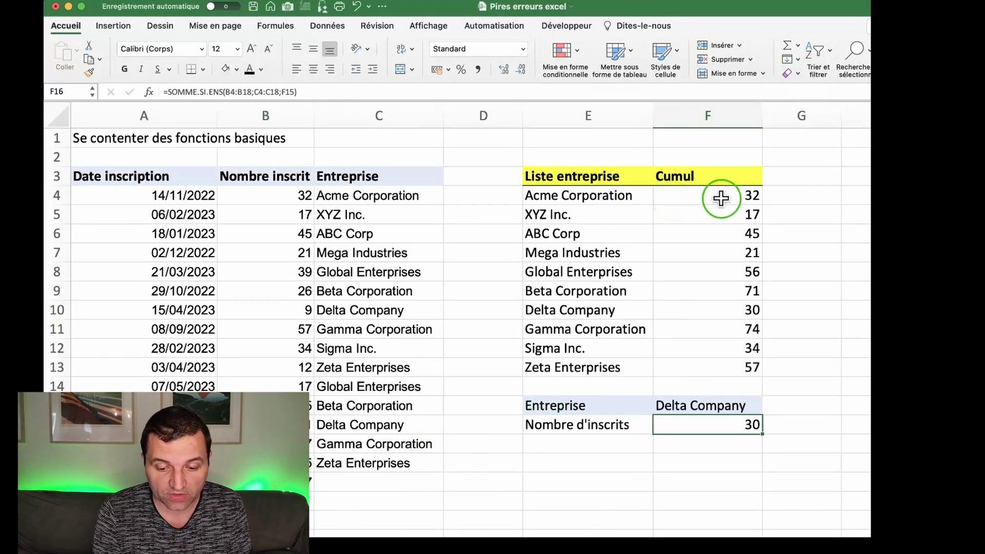
Step: Confirm the F15 dropdown keeps Delta Company and F16's SOMME.SI.ENS formula returns 30
left_click_drag(721, 198, 715, 367)
left_click(739, 429)
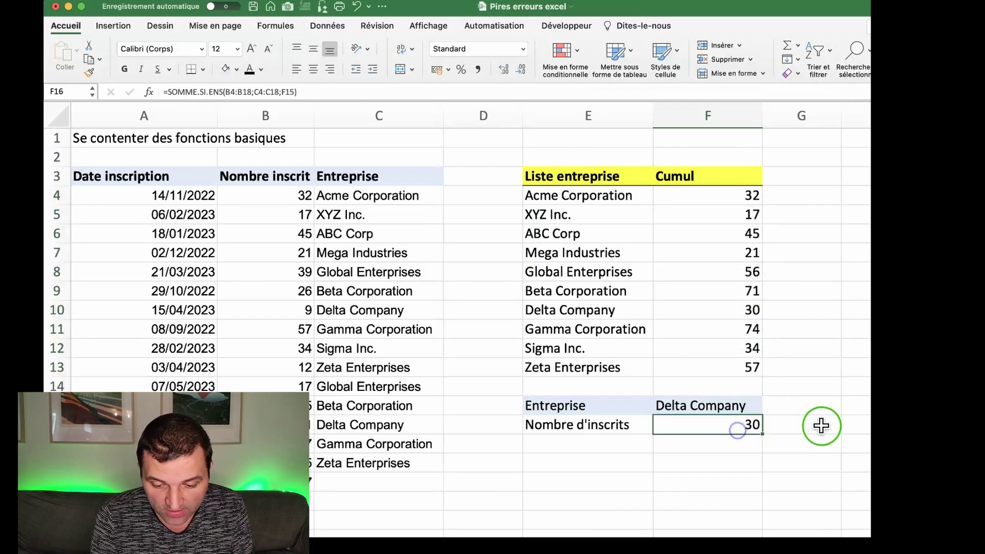
left_click(757, 406)
left_click(768, 409)
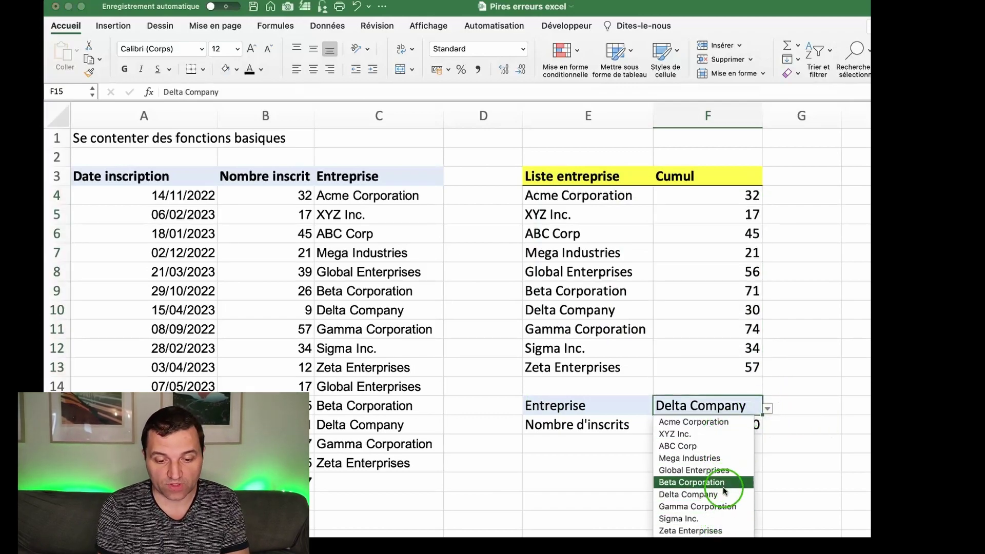
left_click(724, 493)
left_click(727, 427)
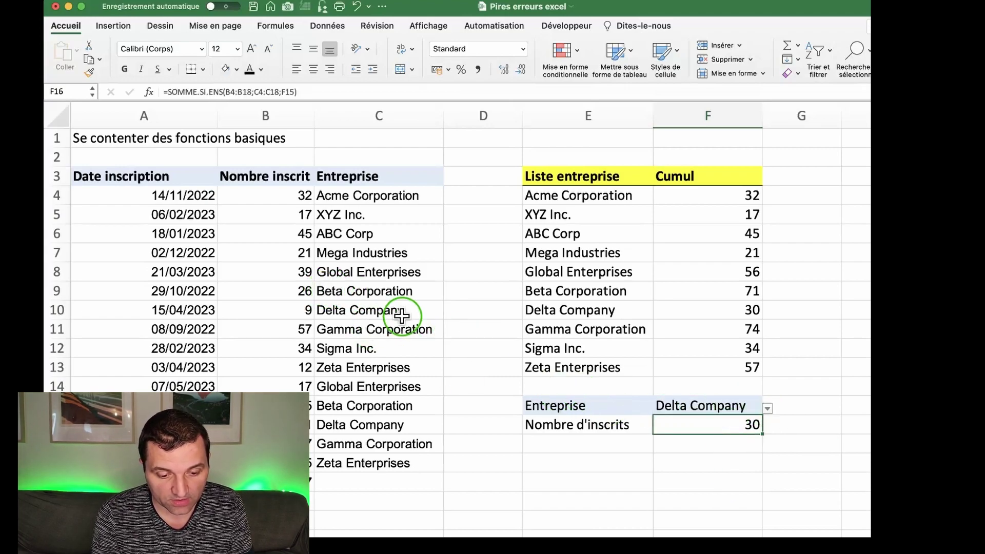
Step: Compare the Delta Company rows, then select E4:F13 and the E16:F16 row for clearing
left_click_drag(364, 310, 177, 303)
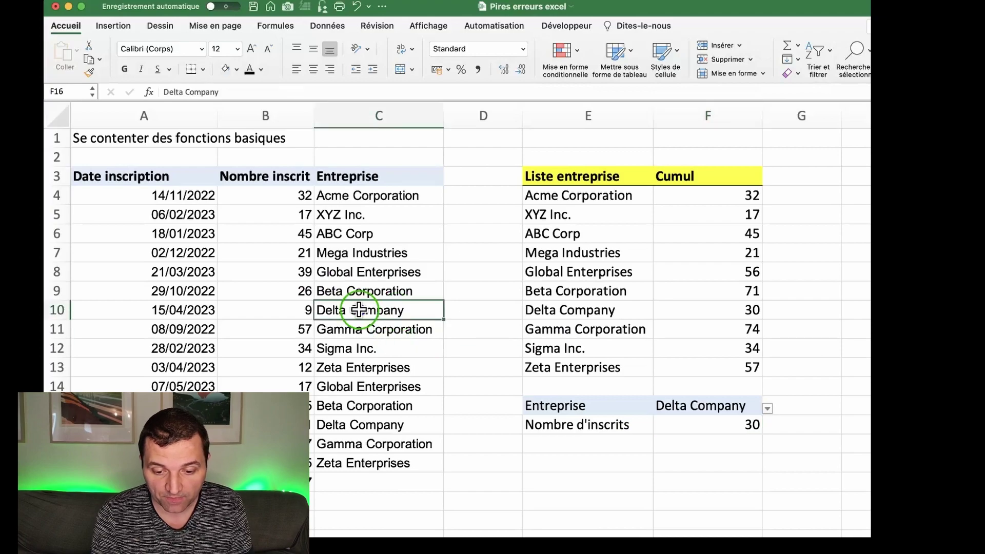
left_click(336, 425)
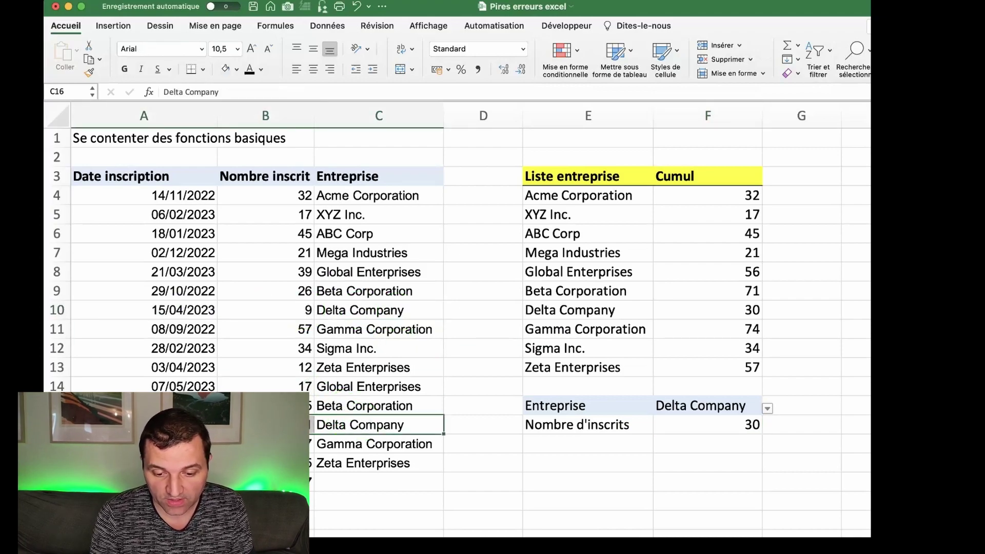
left_click_drag(594, 196, 739, 368)
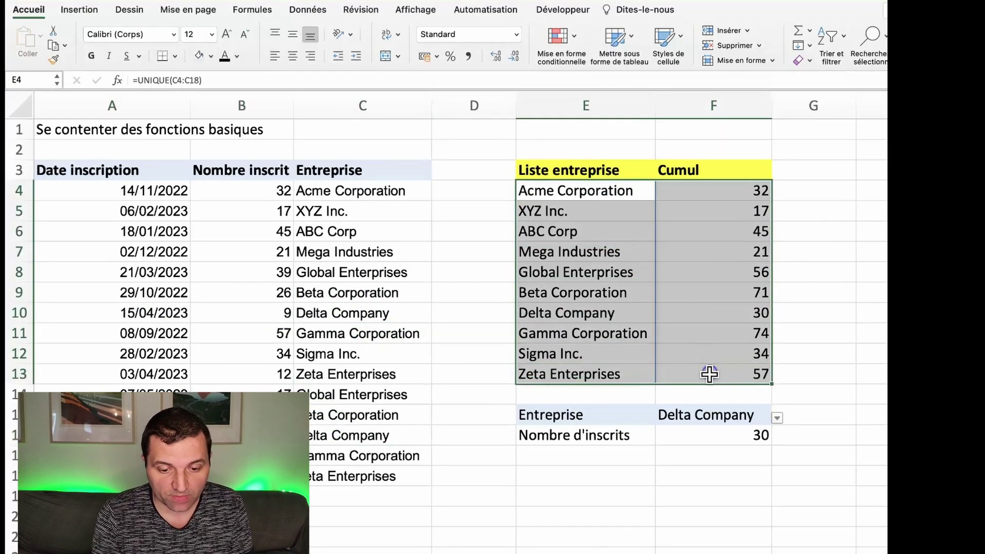
left_click_drag(644, 426, 691, 444)
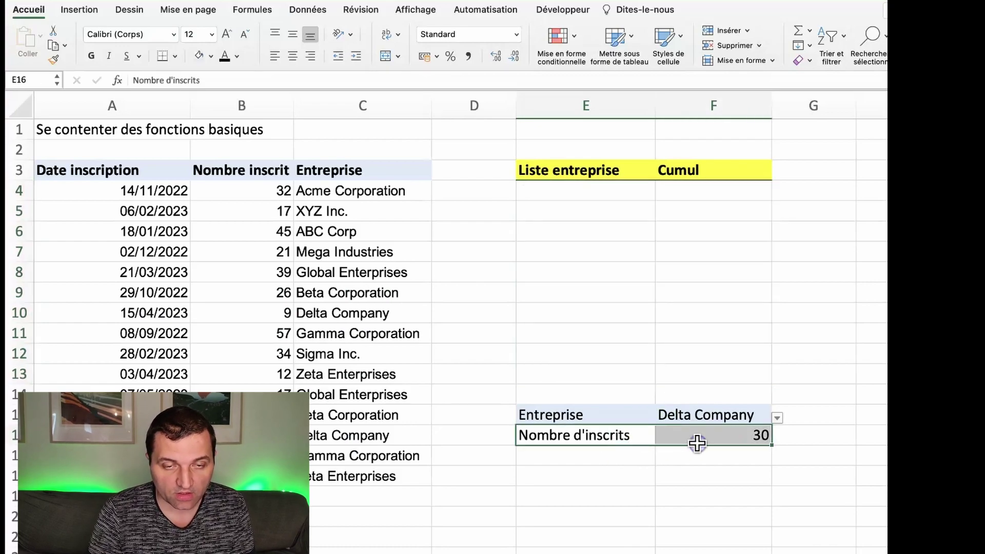
Step: Clear the Nombre d'inscrits row and enter =UNIQUE(C4:C18) in E4 to list each company once
key("Delete")
left_click(567, 194)
type("=")
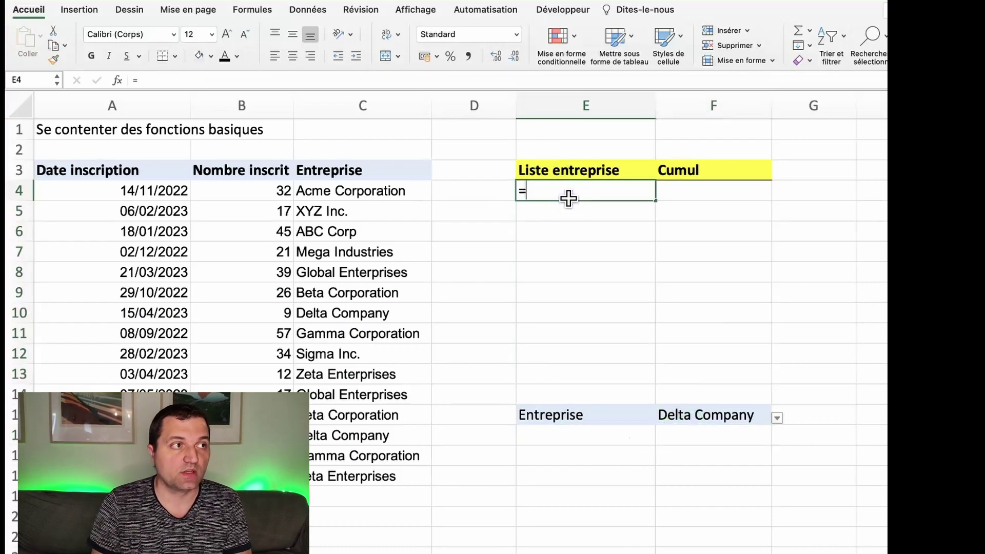
type("UNIQUE")
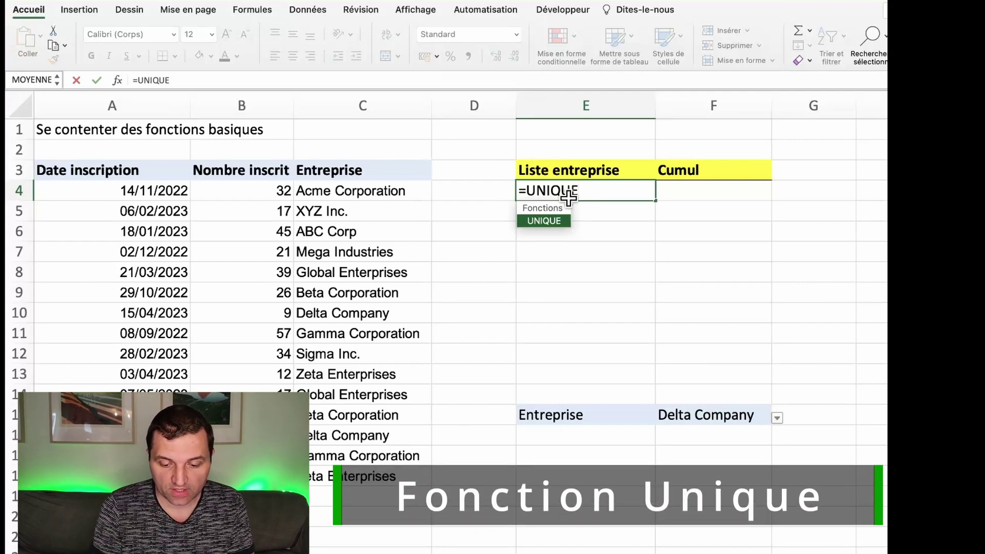
type("(")
left_click(354, 211)
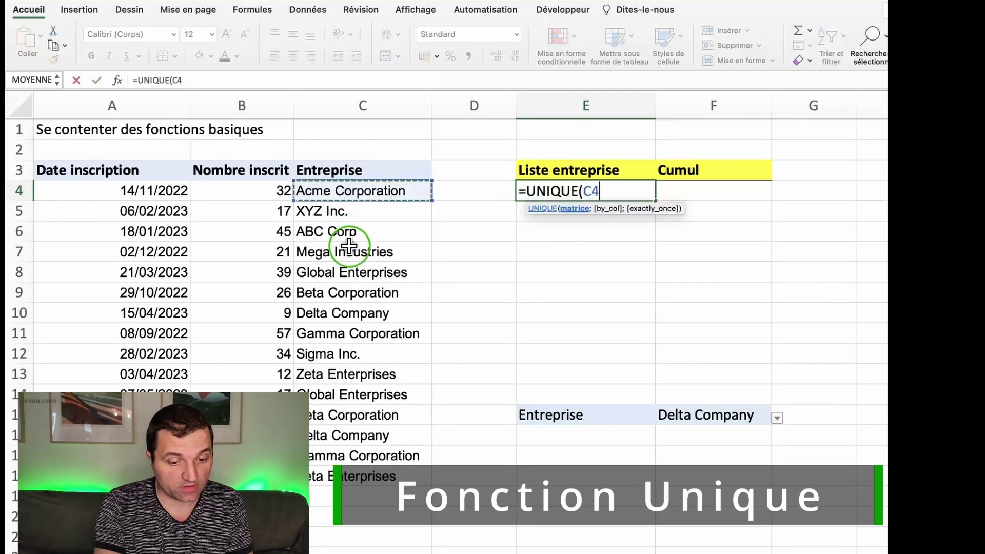
left_click_drag(348, 202, 349, 479)
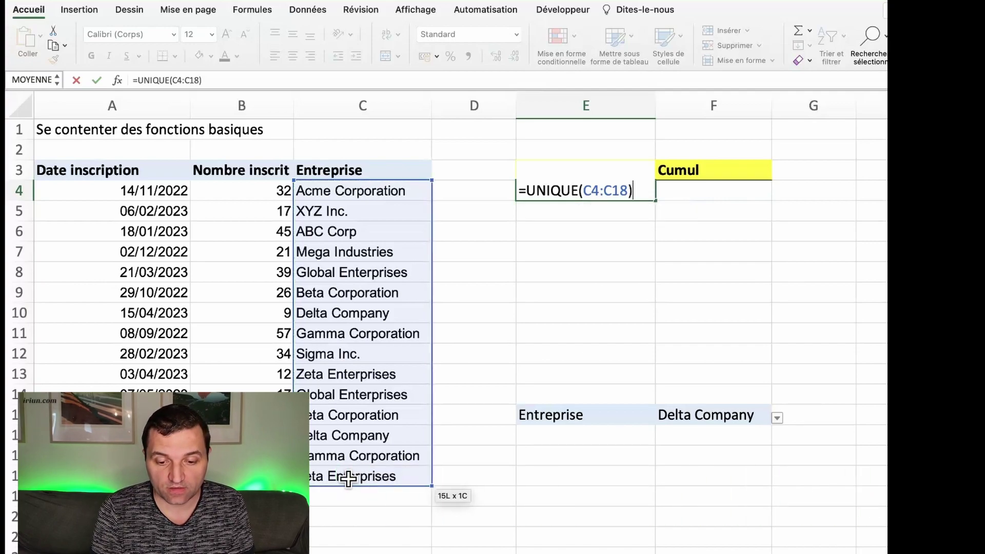
key("Return")
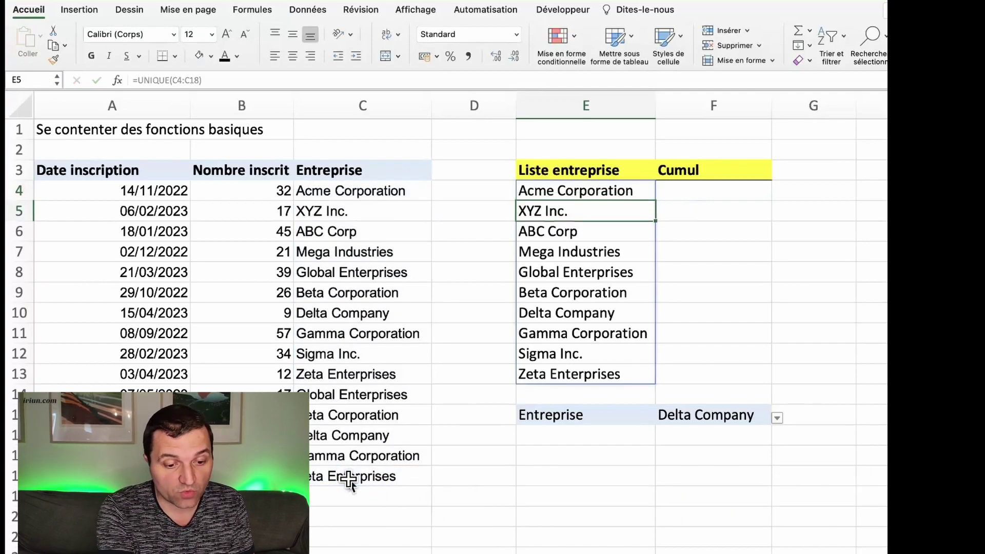
left_click(727, 198)
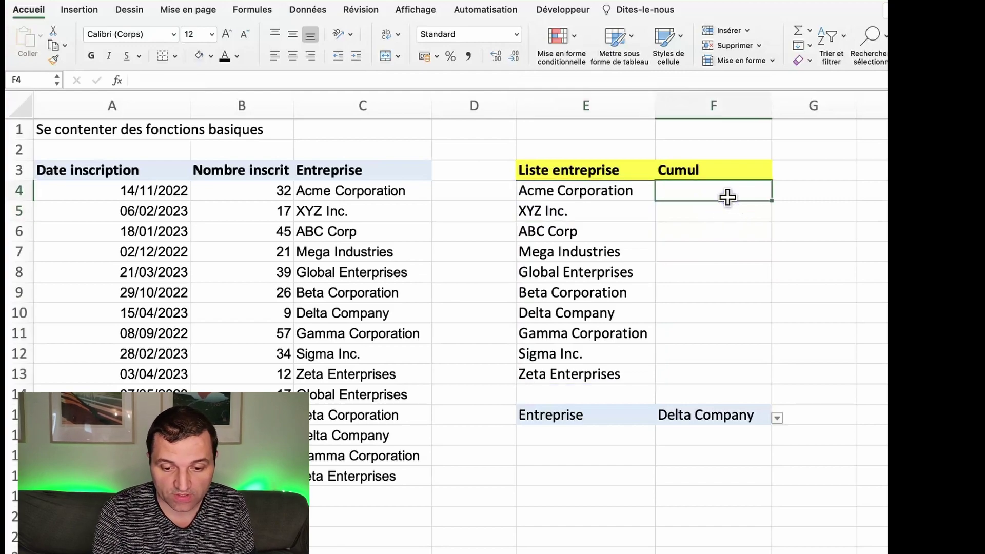
Step: Start =SOMME.SI.ENS in F4 with B4:B18 as the sum range
type("=SO")
type("MM")
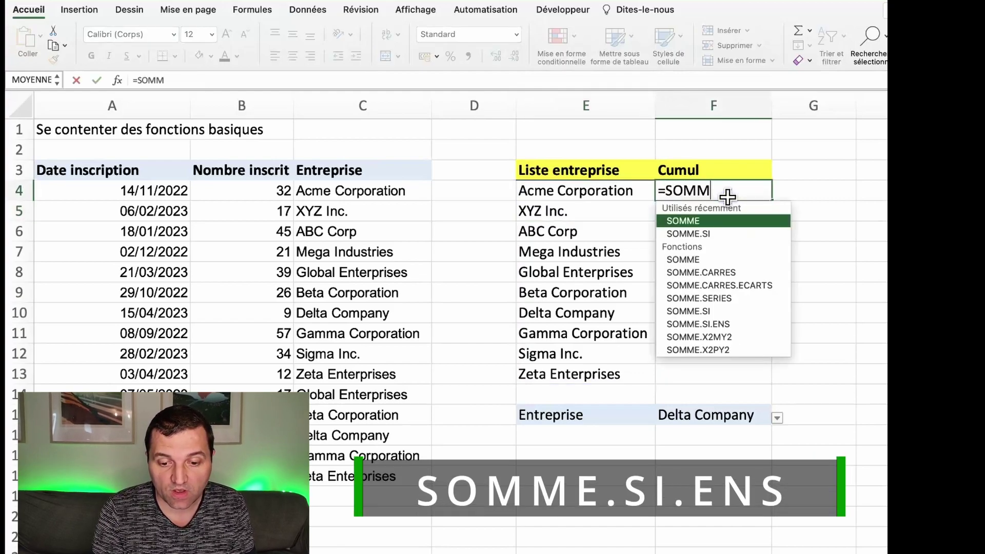
type("E.SI.")
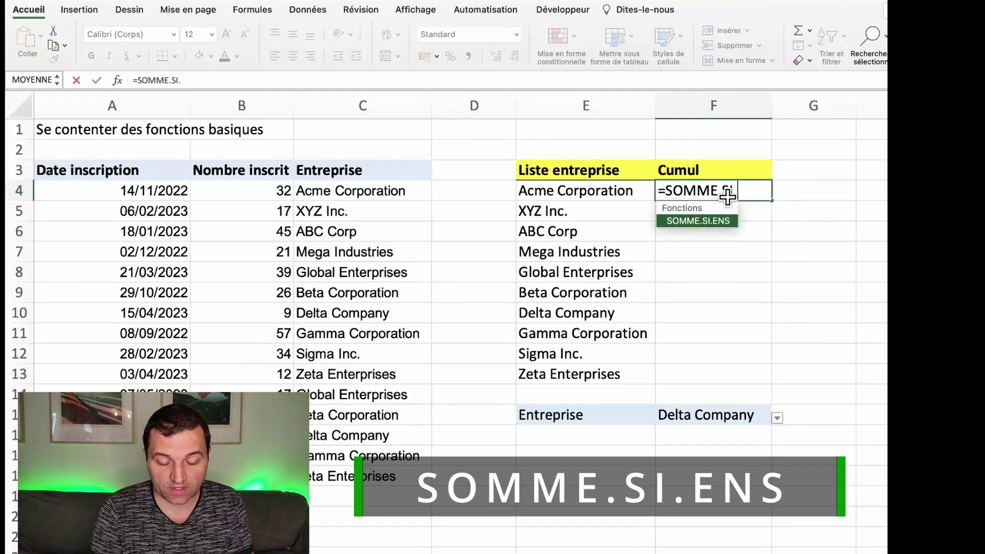
type("ESN")
key("BackSpace")
key("BackSpace")
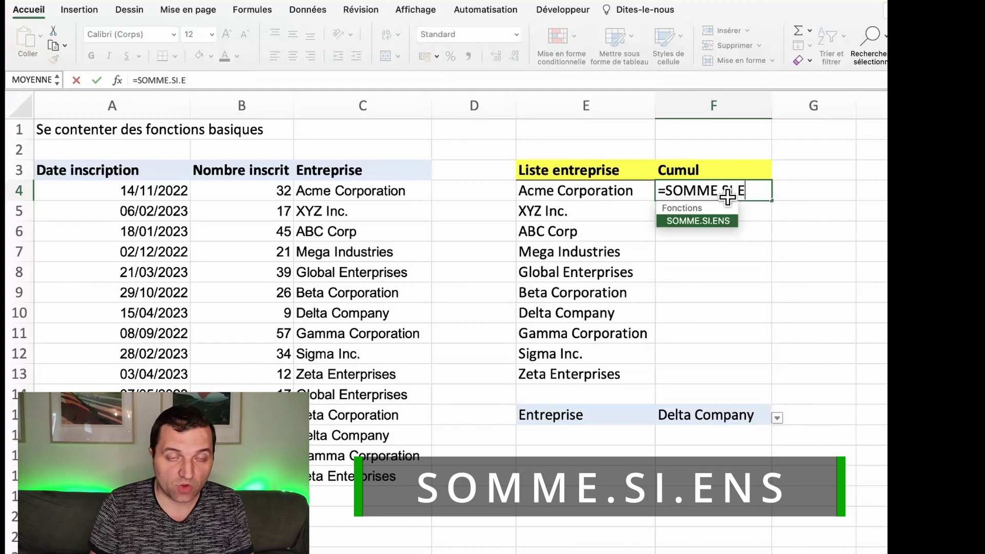
type("(")
left_click(517, 170)
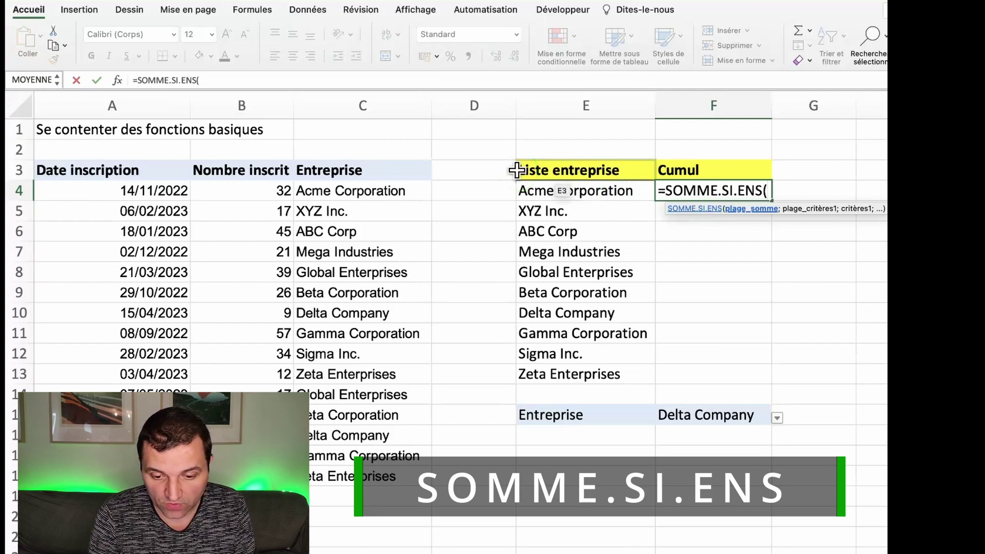
left_click(348, 189)
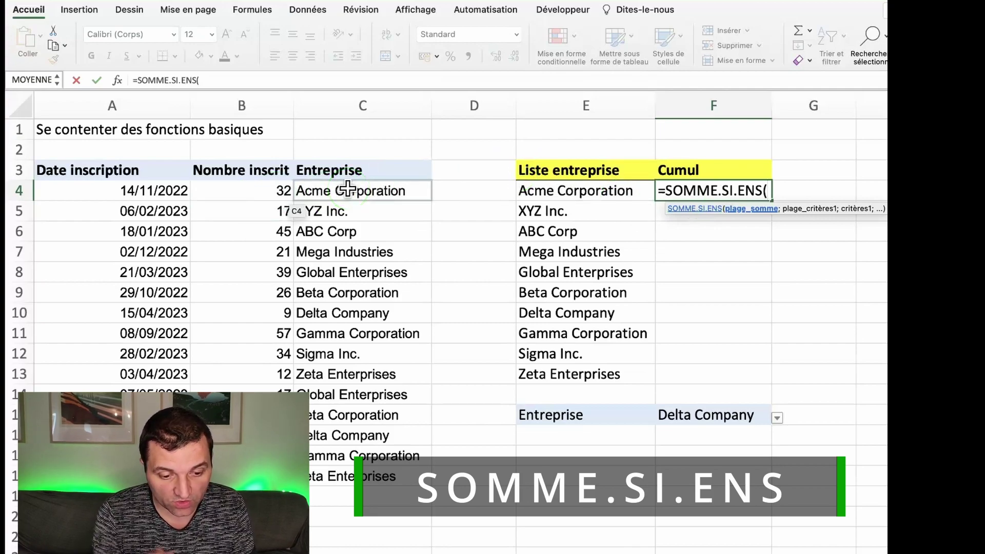
left_click(278, 192)
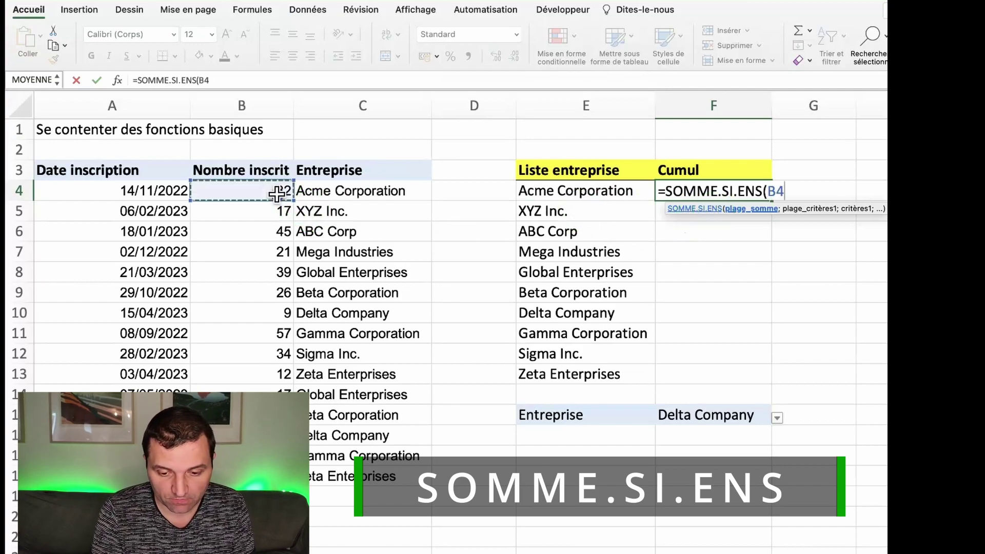
left_click_drag(278, 192, 279, 456)
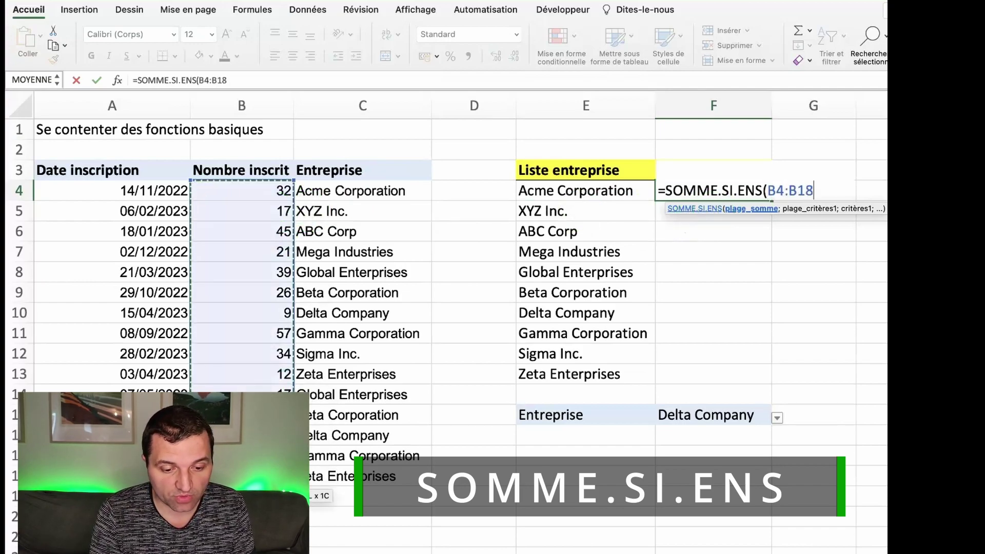
Step: Add C4:C18 and the spilled E4# as criteria, then check Global Enterprises totals 56
type(";")
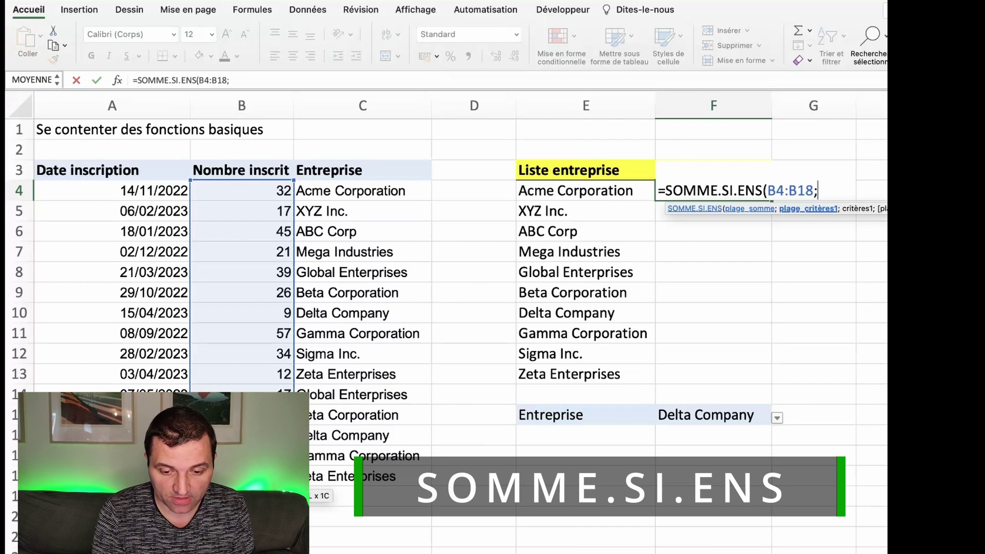
left_click_drag(403, 189, 385, 470)
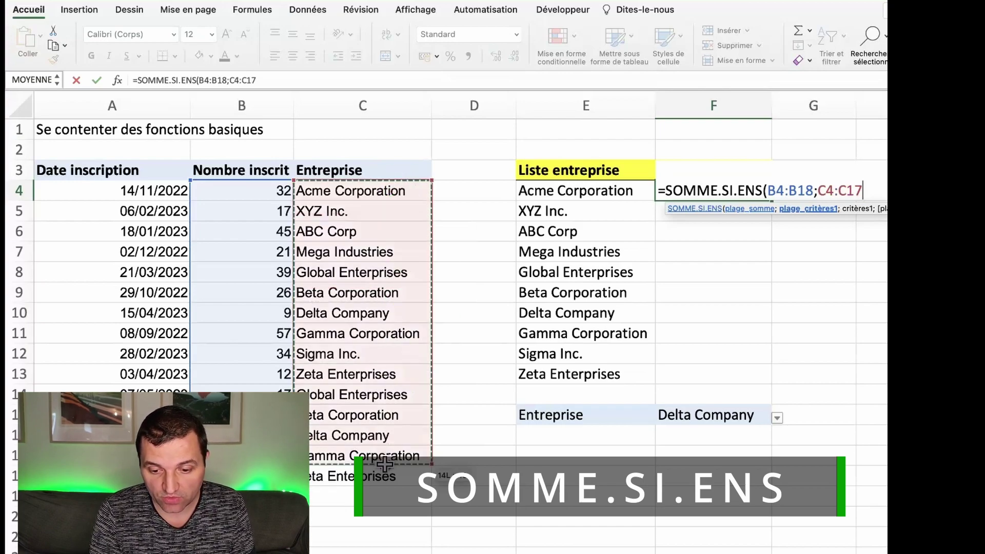
type(";")
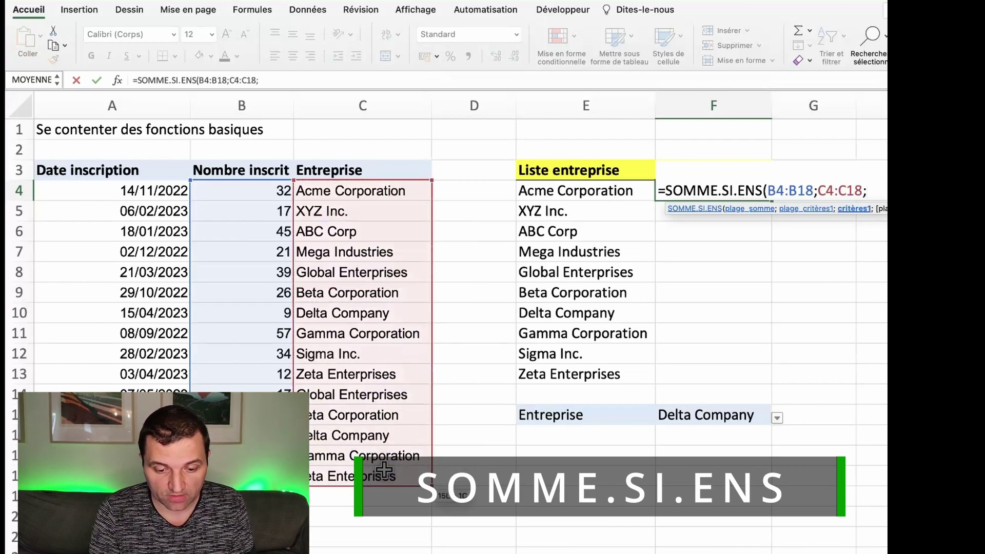
left_click_drag(616, 192, 607, 368)
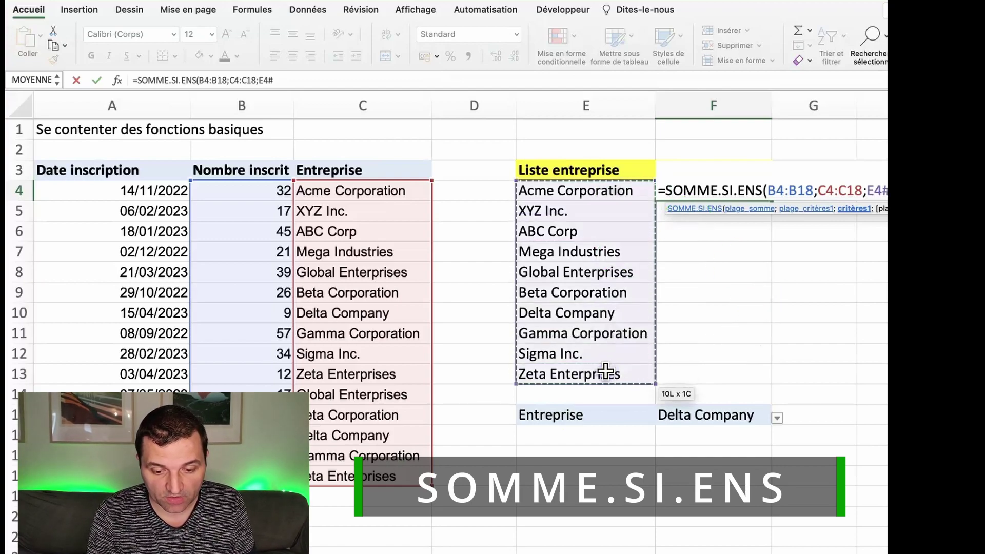
key("Return")
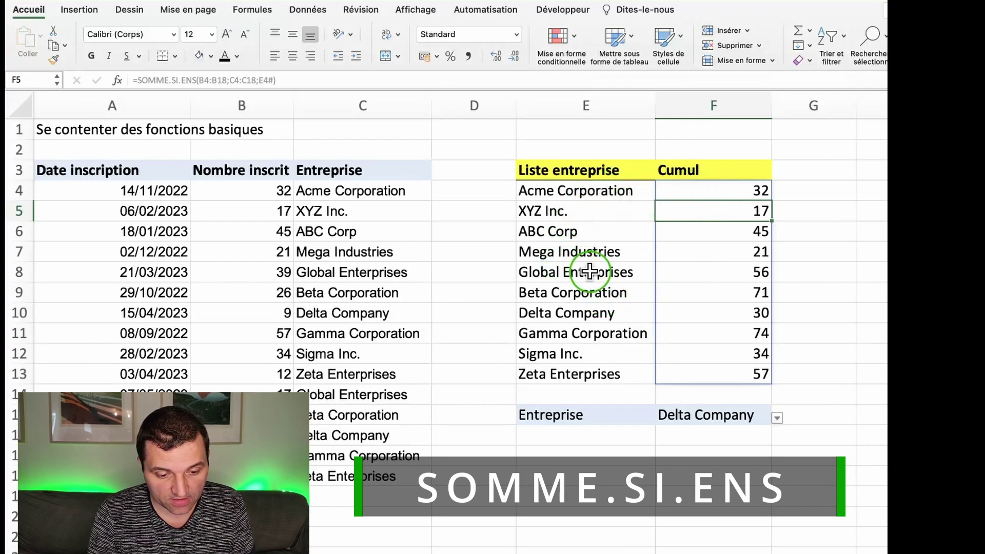
left_click_drag(590, 272, 681, 273)
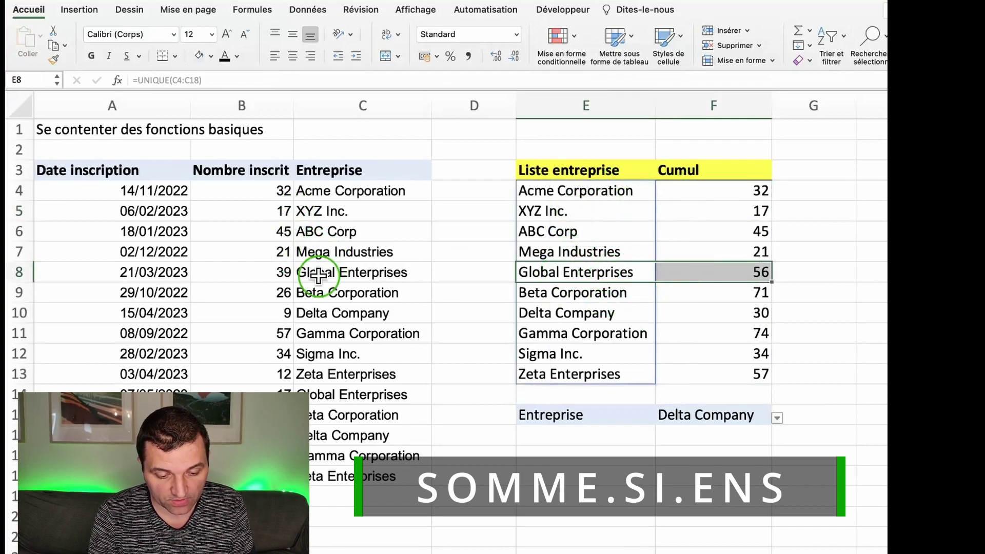
Step: Verify the Global Enterprises total of 56 against its two data rows
left_click_drag(319, 272, 169, 275)
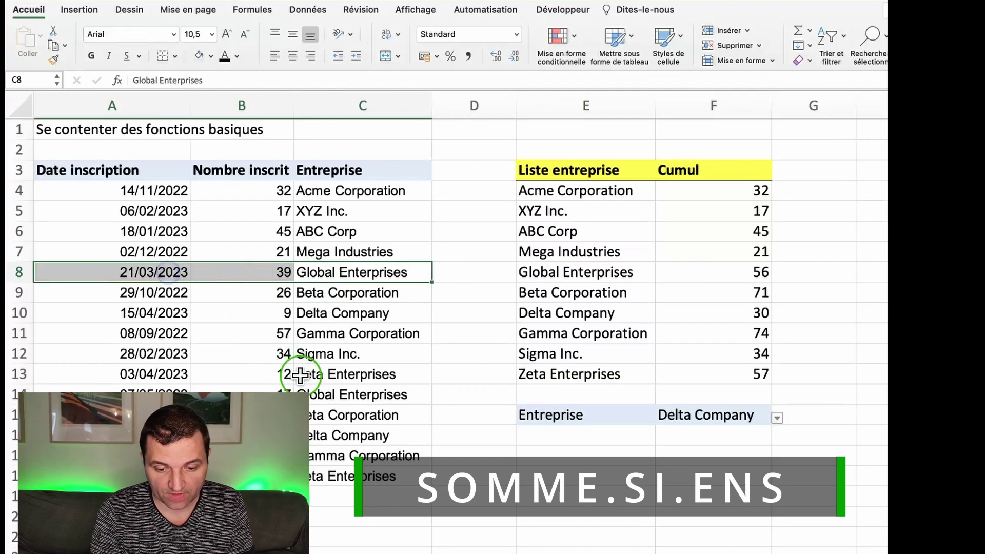
left_click(322, 394)
left_click_drag(323, 394, 153, 388)
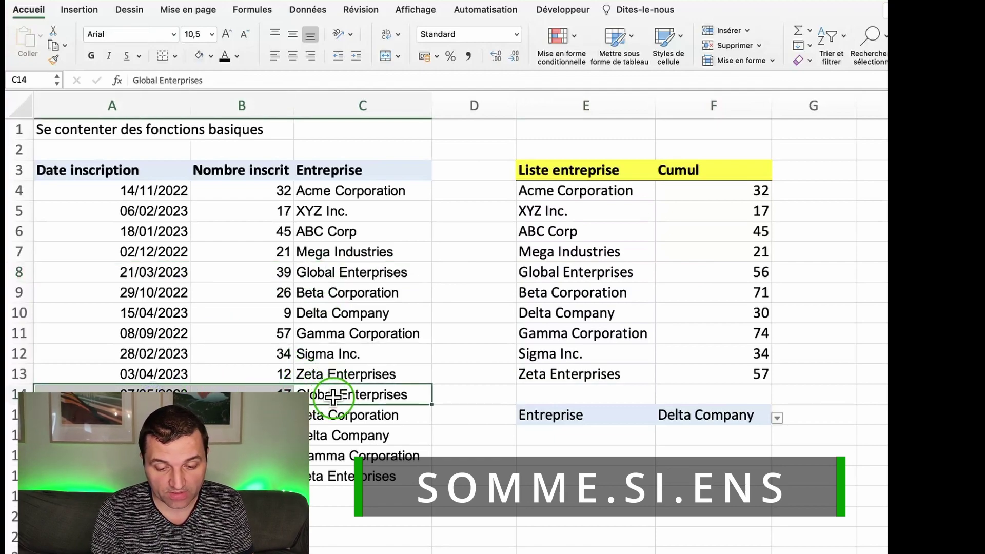
left_click_drag(711, 307, 472, 313)
left_click_drag(713, 272, 625, 277)
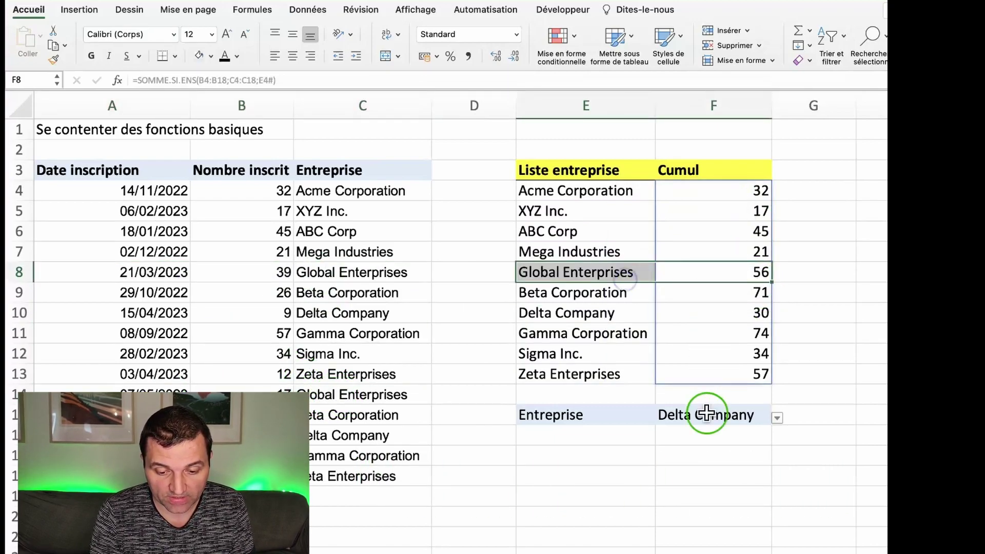
Step: Pick ABC Corp from the F15 company dropdown
left_click(616, 412)
left_click(682, 412)
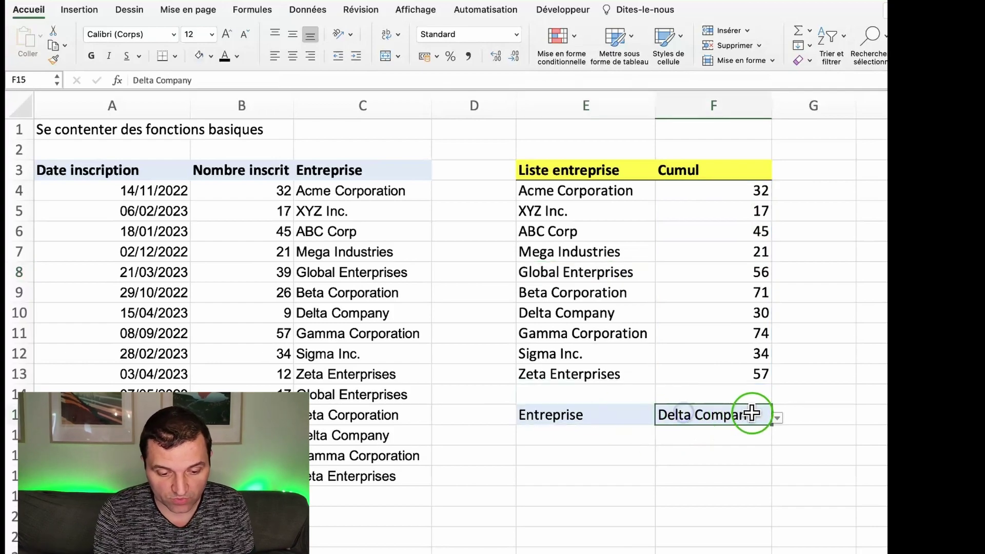
left_click(778, 418)
left_click(725, 457)
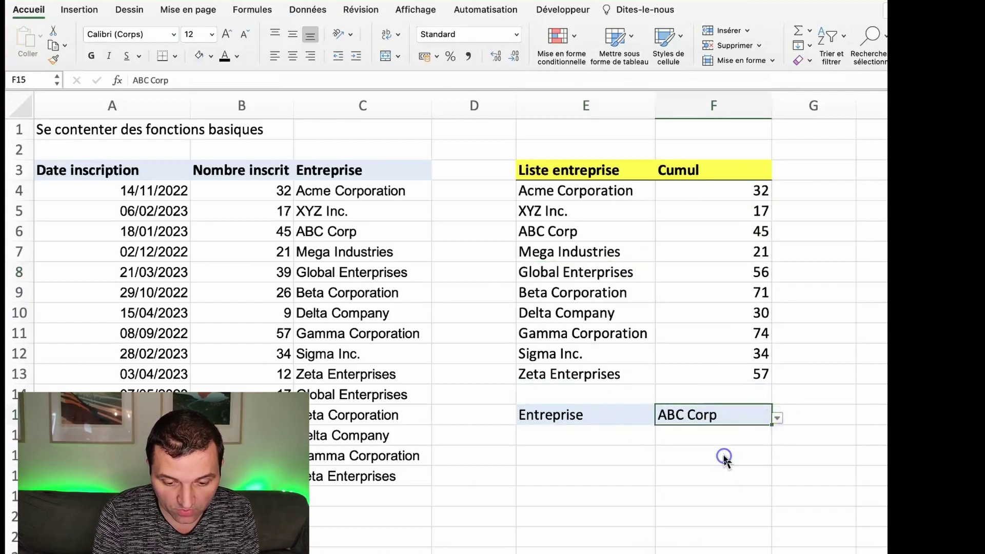
left_click(628, 439)
type("Nombre d'inscr")
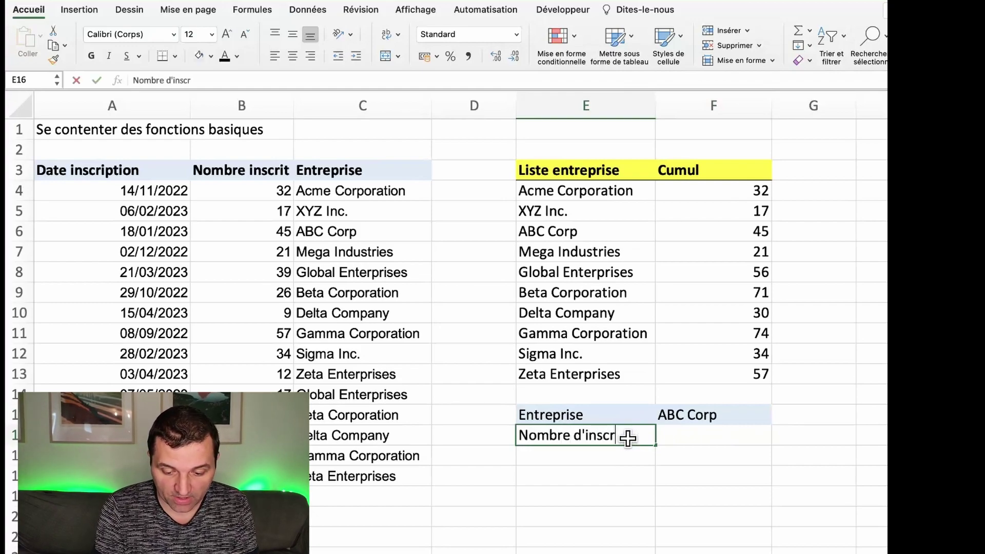
Step: Label E16 'Nombre d'inscrit' and start =SOMME.SI.ENS in F16 summing B4:B18
type("it")
key("Tab")
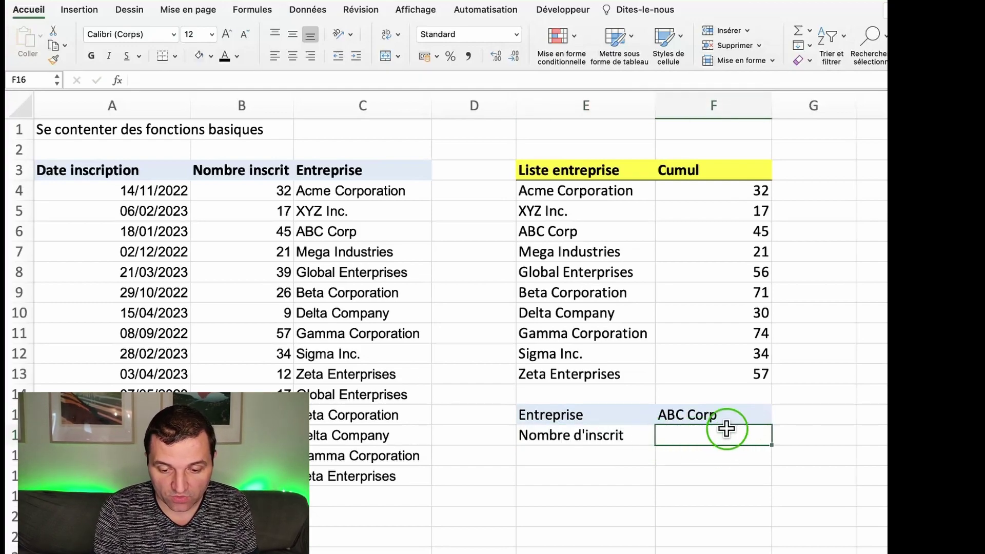
type("=S")
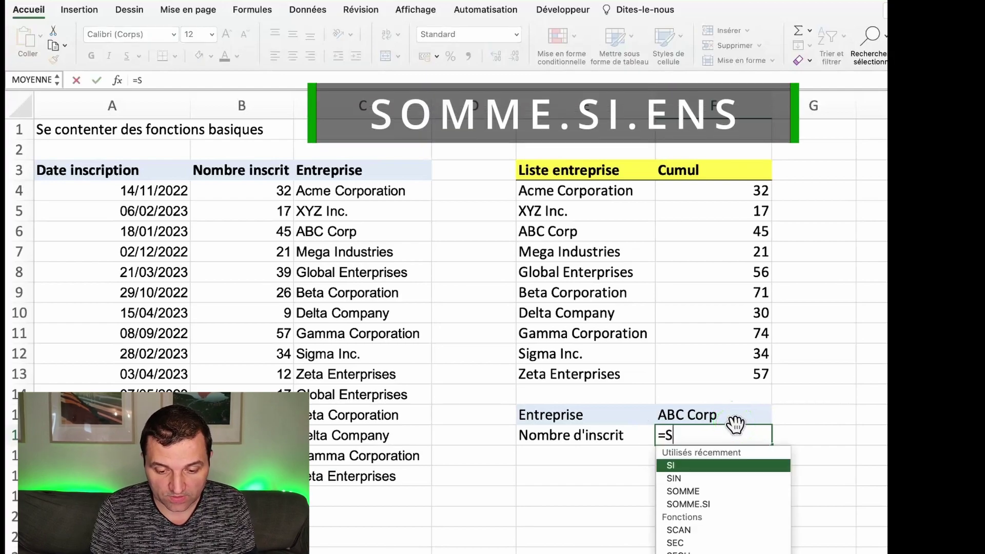
type("OMME.SI")
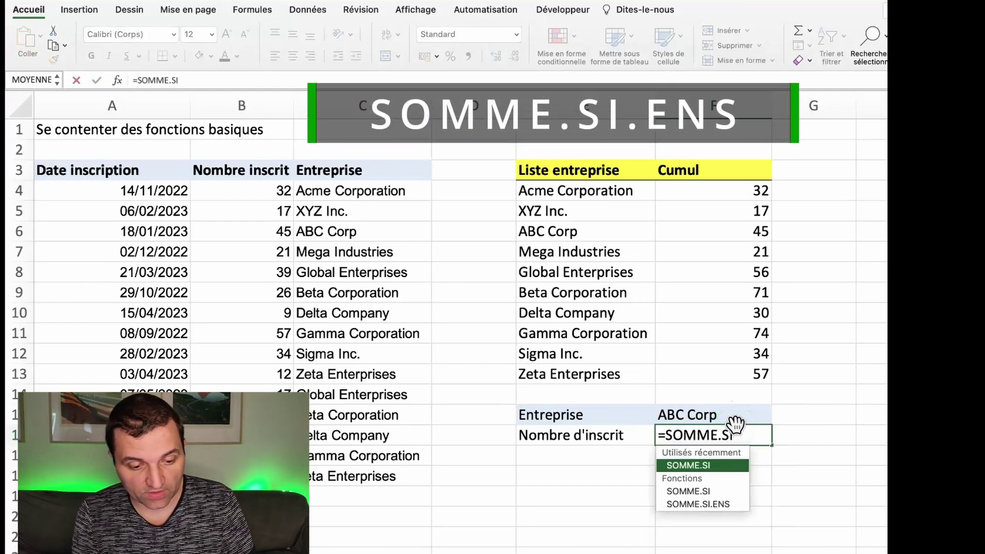
key("Down")
key("Down")
key("Tab")
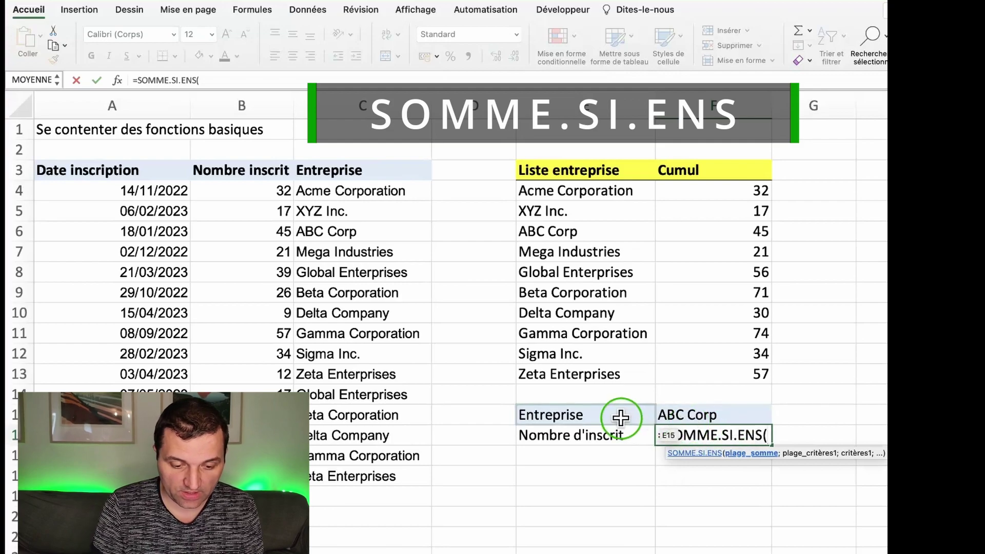
left_click(246, 193)
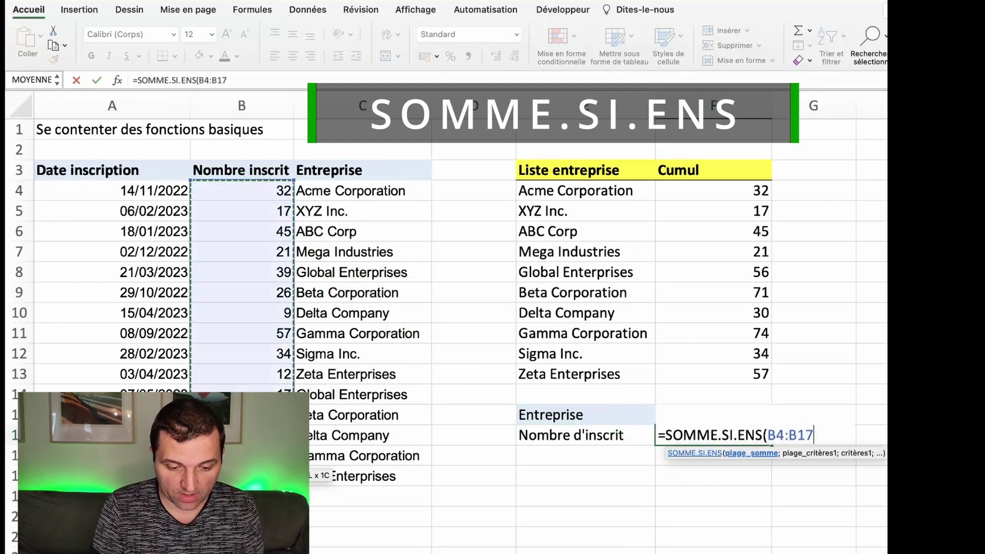
left_click_drag(246, 193, 241, 477)
Step: Add C4:C18 and F15 as criteria so F16 returns 45 for ABC Corp
type(";")
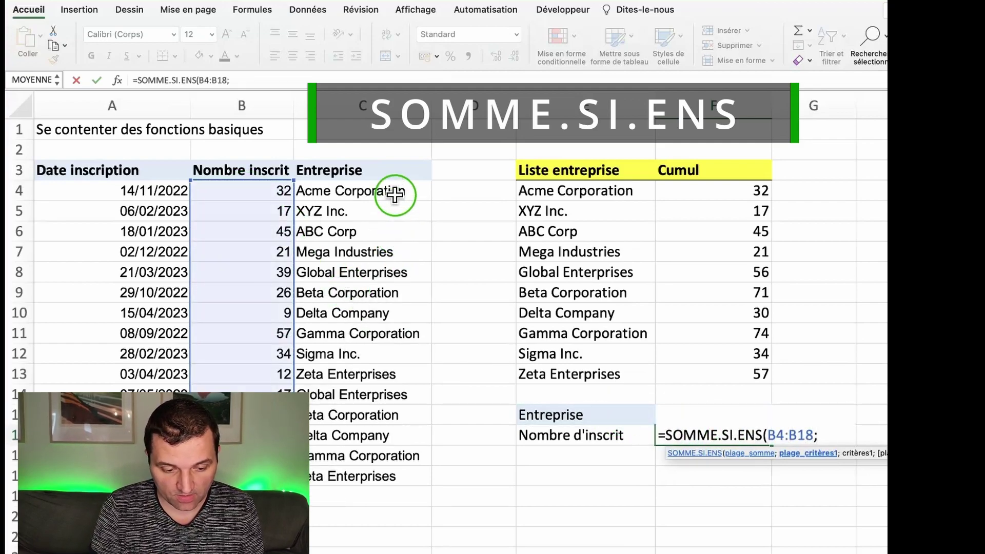
left_click_drag(396, 194, 394, 472)
type(";")
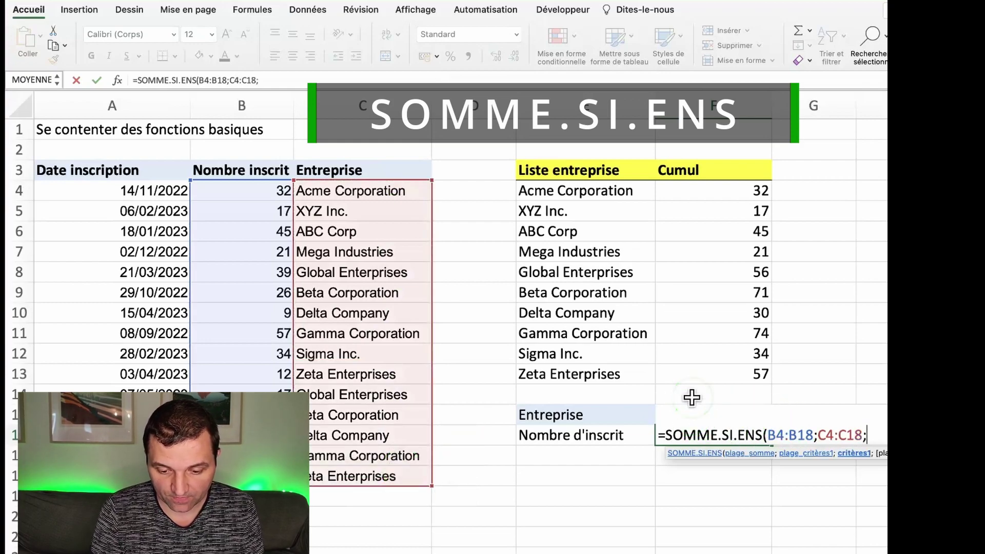
type("F15)")
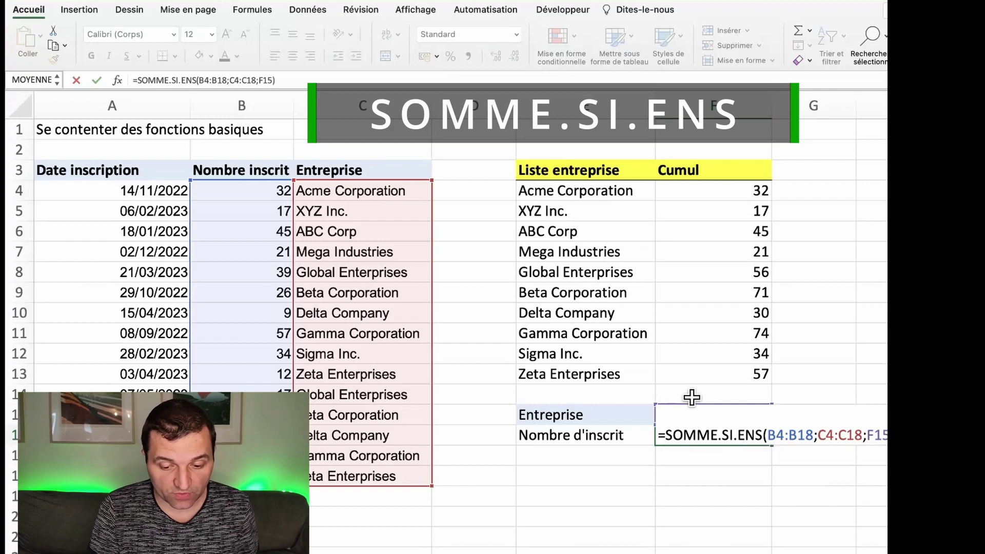
key("Return")
left_click(717, 440)
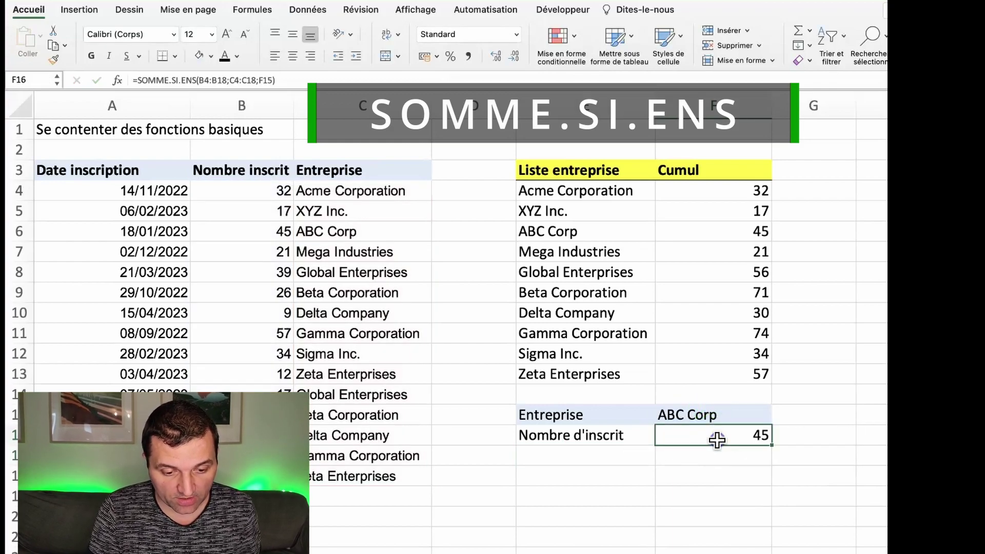
left_click(747, 415)
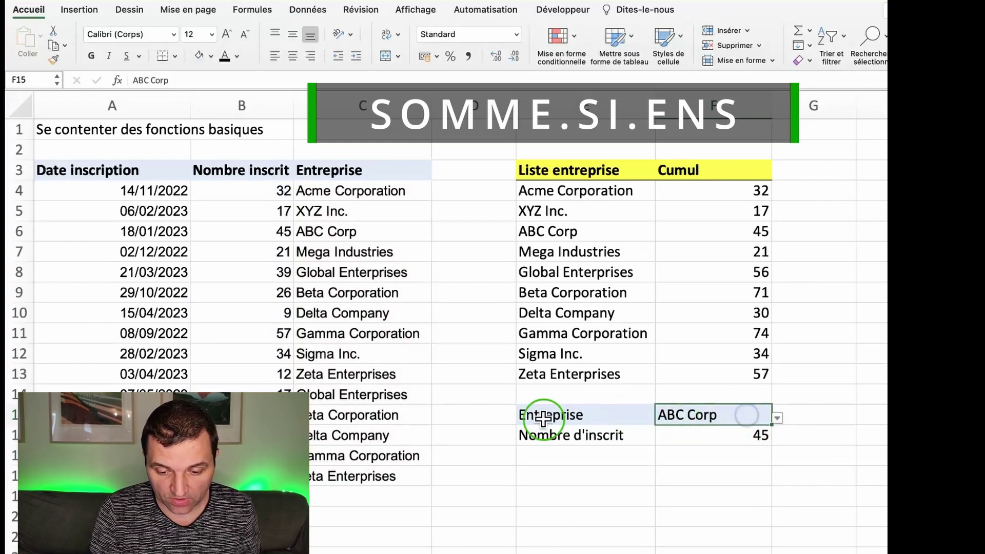
Step: Choose Delta Company in the F15 dropdown and confirm F16 shows 30 registrants against the data
left_click_drag(266, 231, 304, 231)
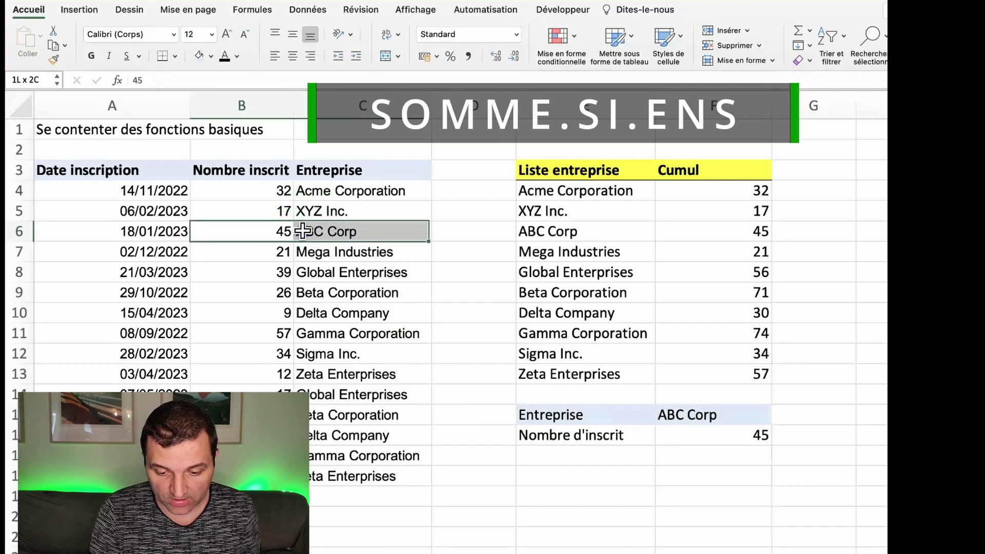
left_click(712, 411)
left_click(774, 419)
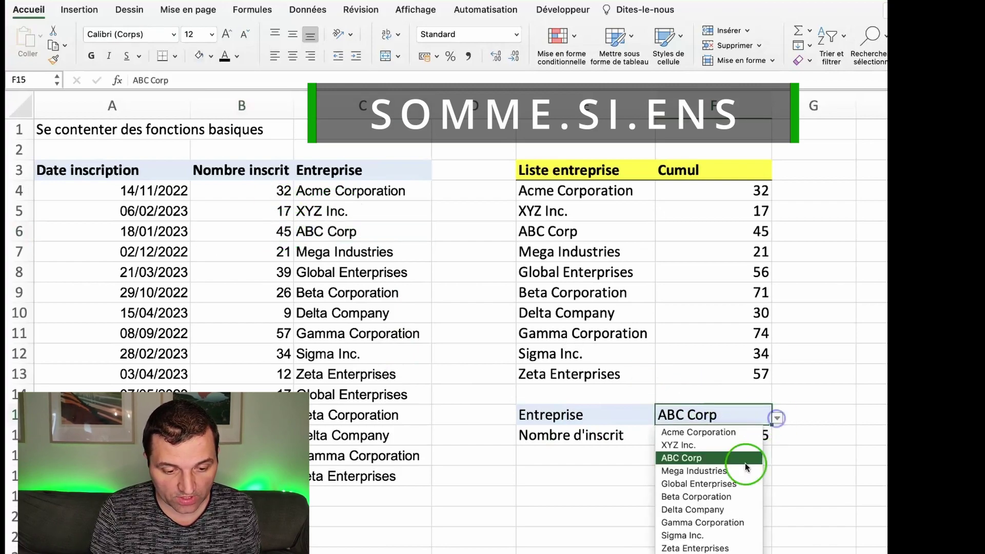
left_click(733, 509)
left_click(734, 445)
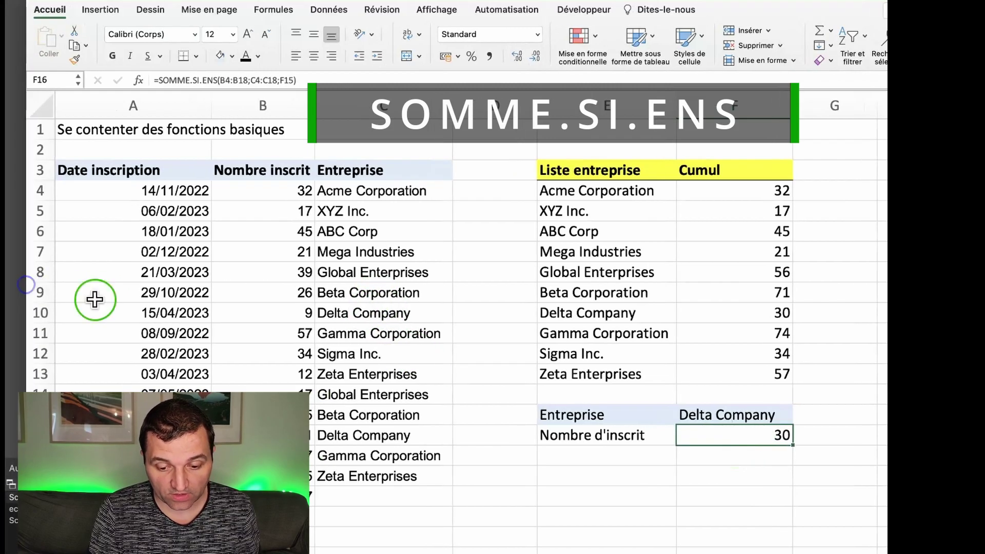
left_click_drag(94, 308, 379, 312)
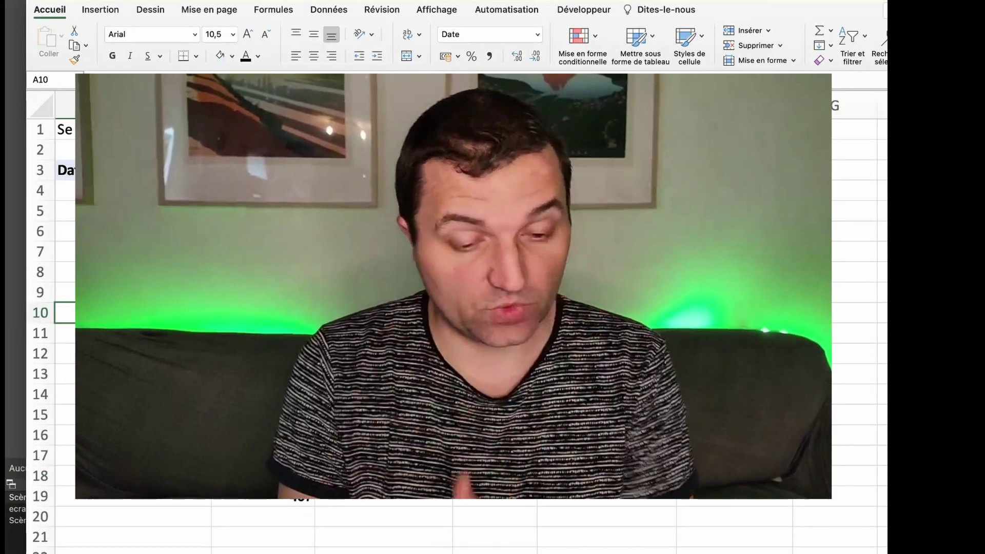
left_click(384, 435)
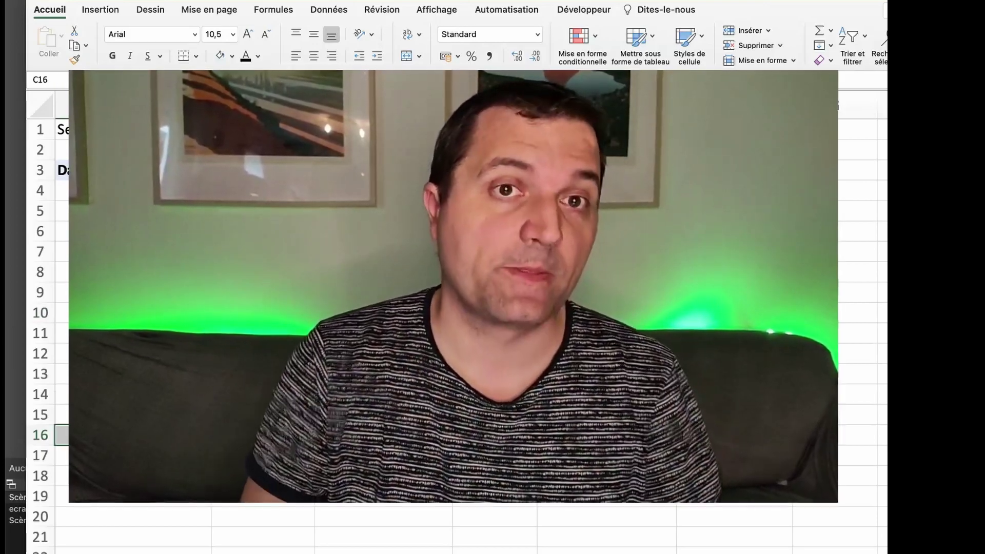